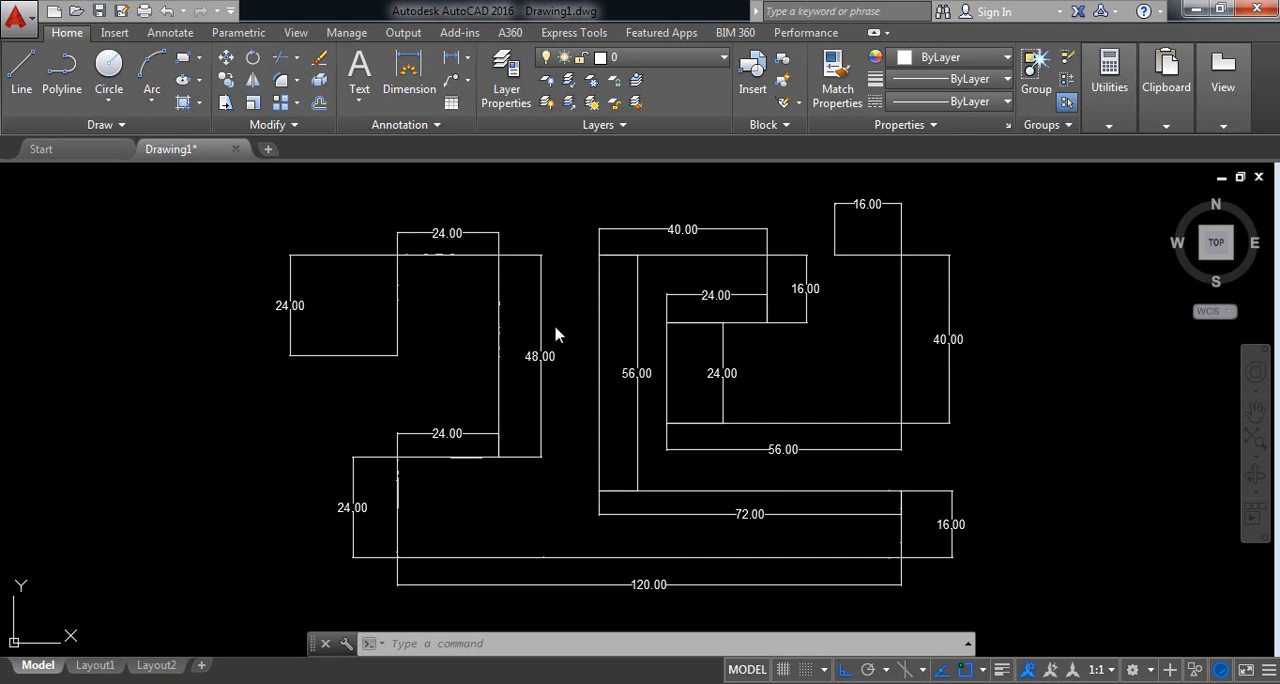
Step: Erase the entire existing drawing, including all of its dimensions
left_click(1038, 612)
left_click(287, 198)
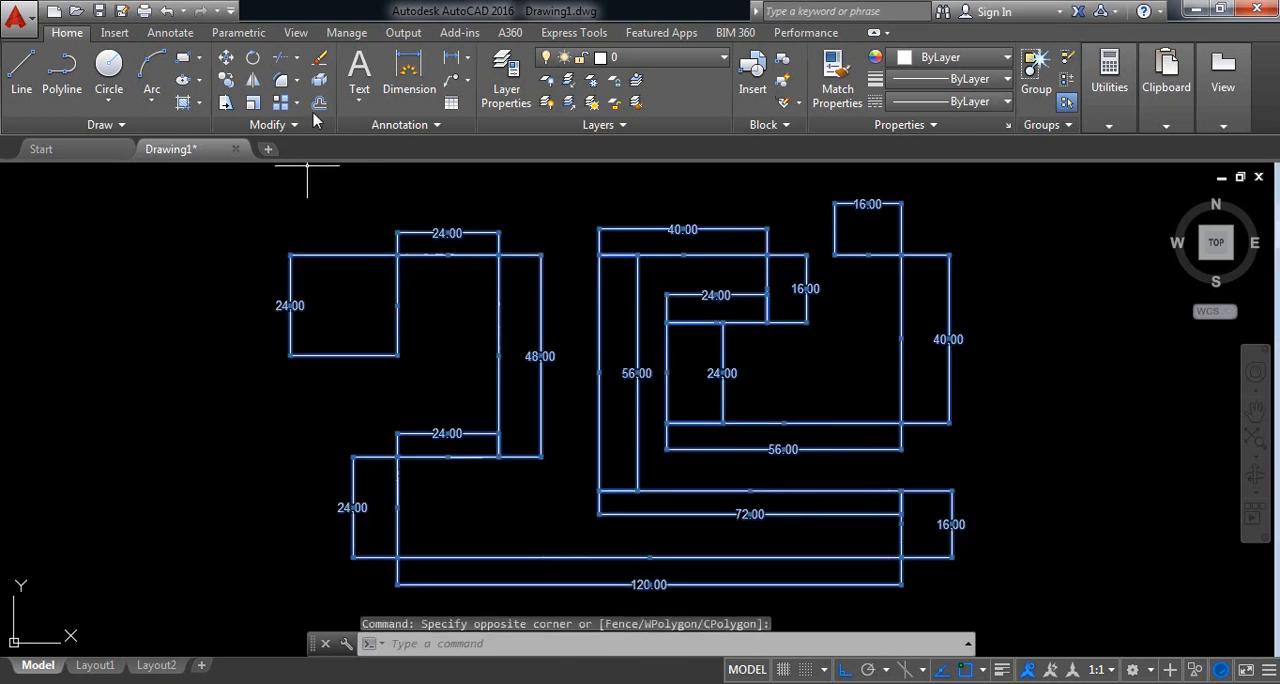
left_click(321, 62)
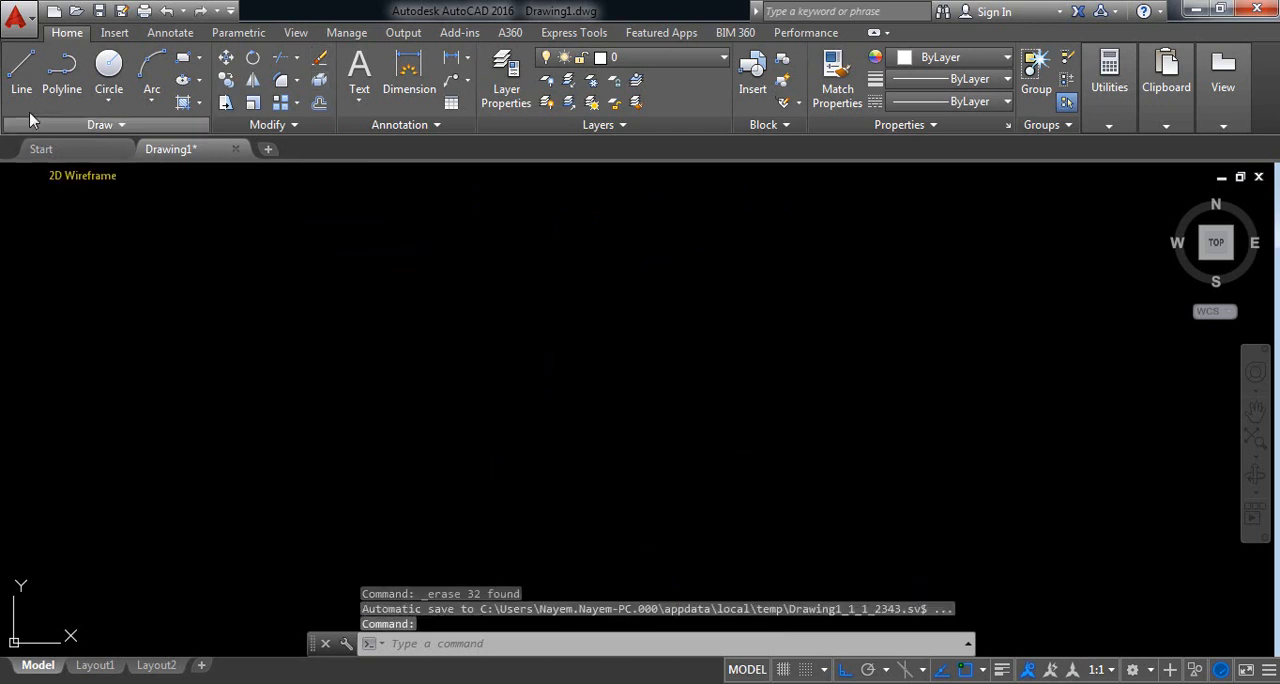
Step: Start a line profile in the lower-left part of the drawing with segments 24 units up and 24 units right
left_click(21, 70)
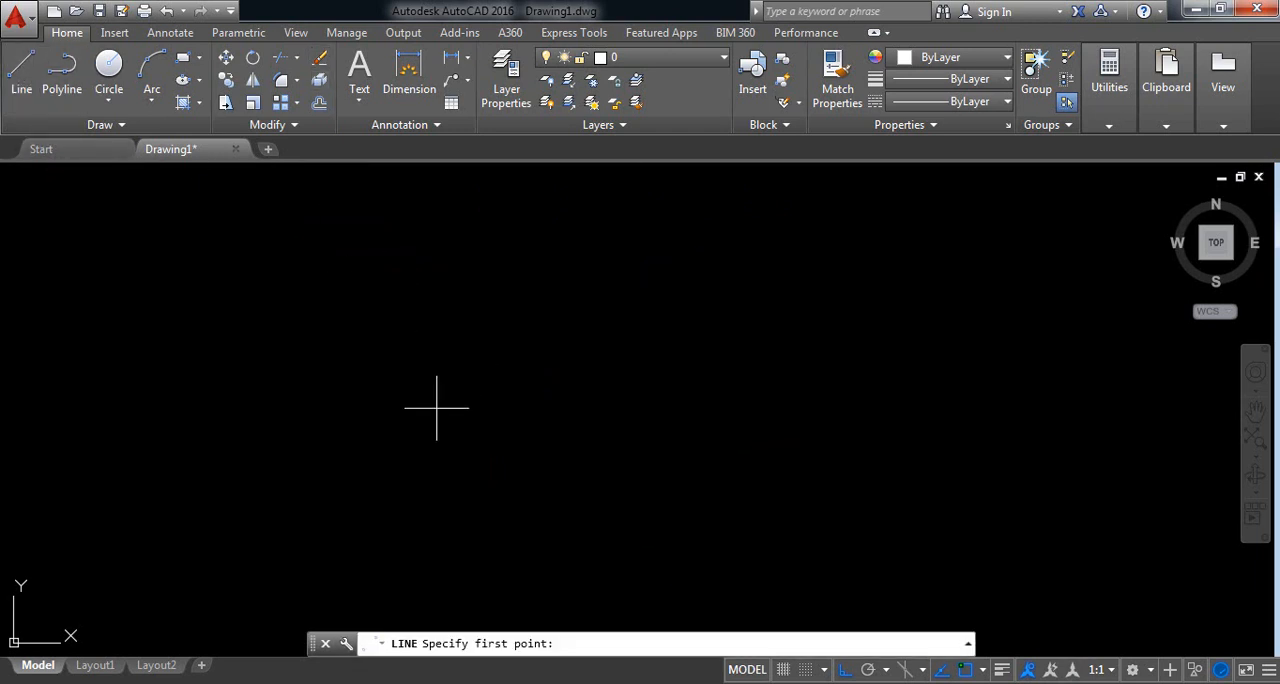
left_click(421, 496)
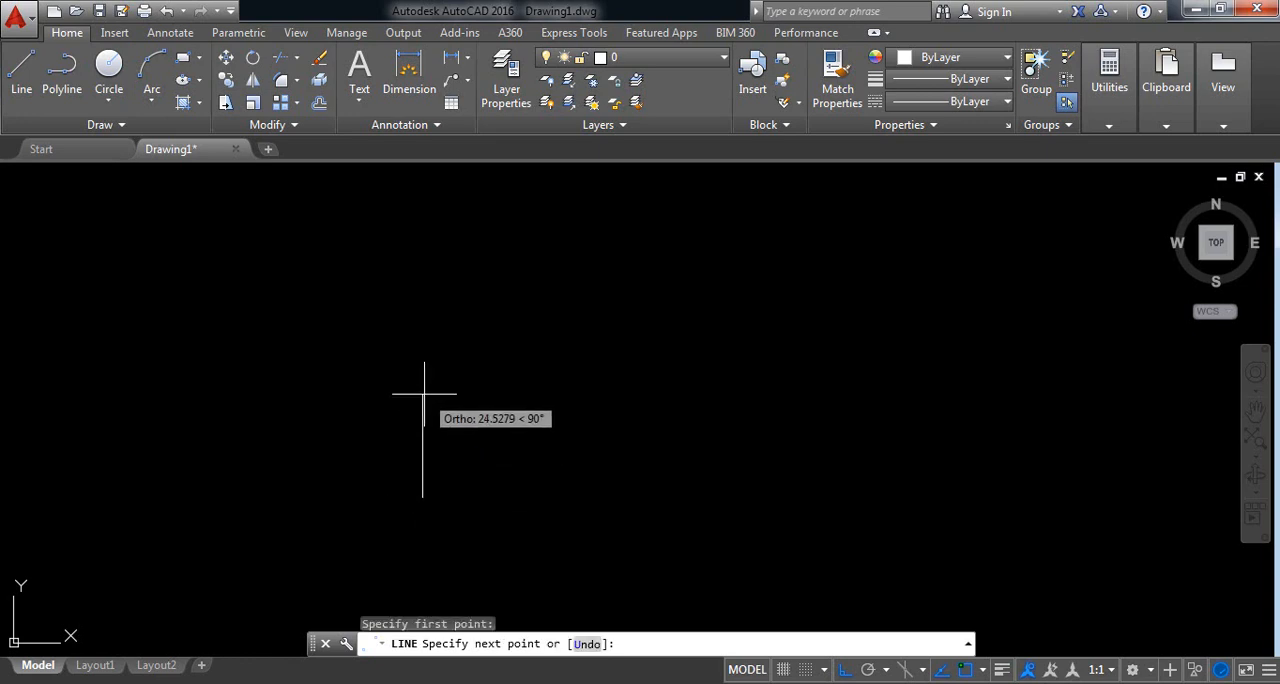
type("2")
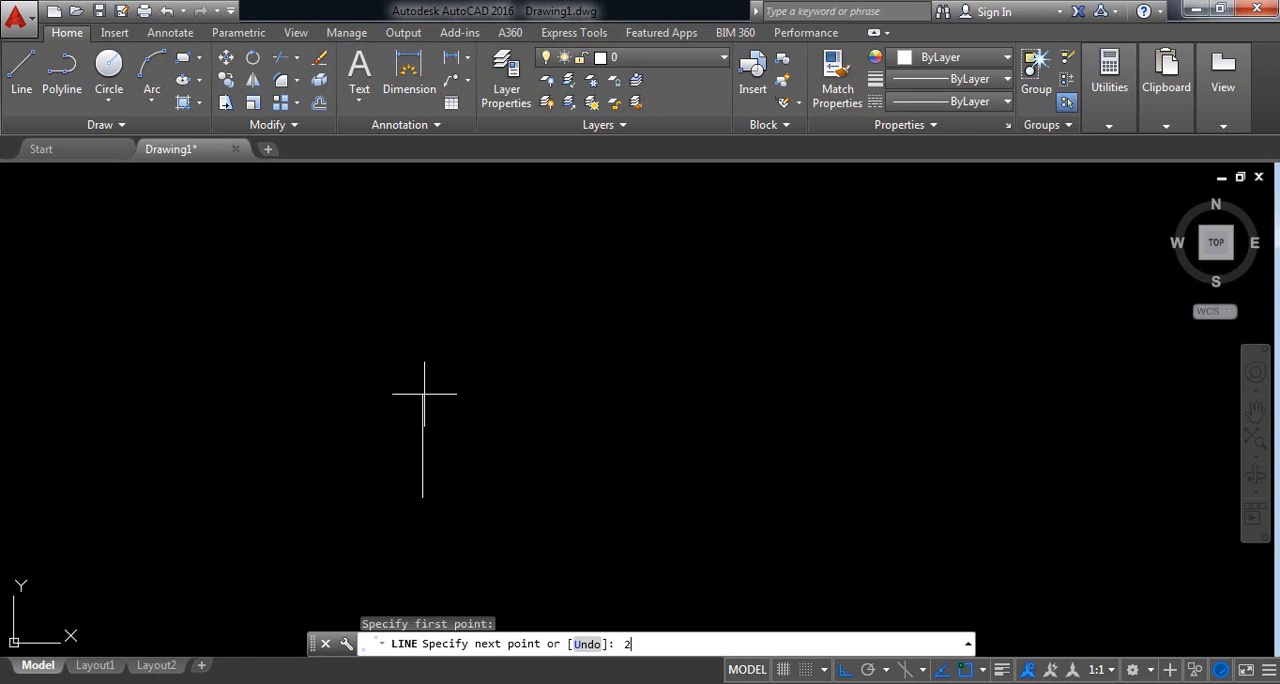
type("4")
key("Return")
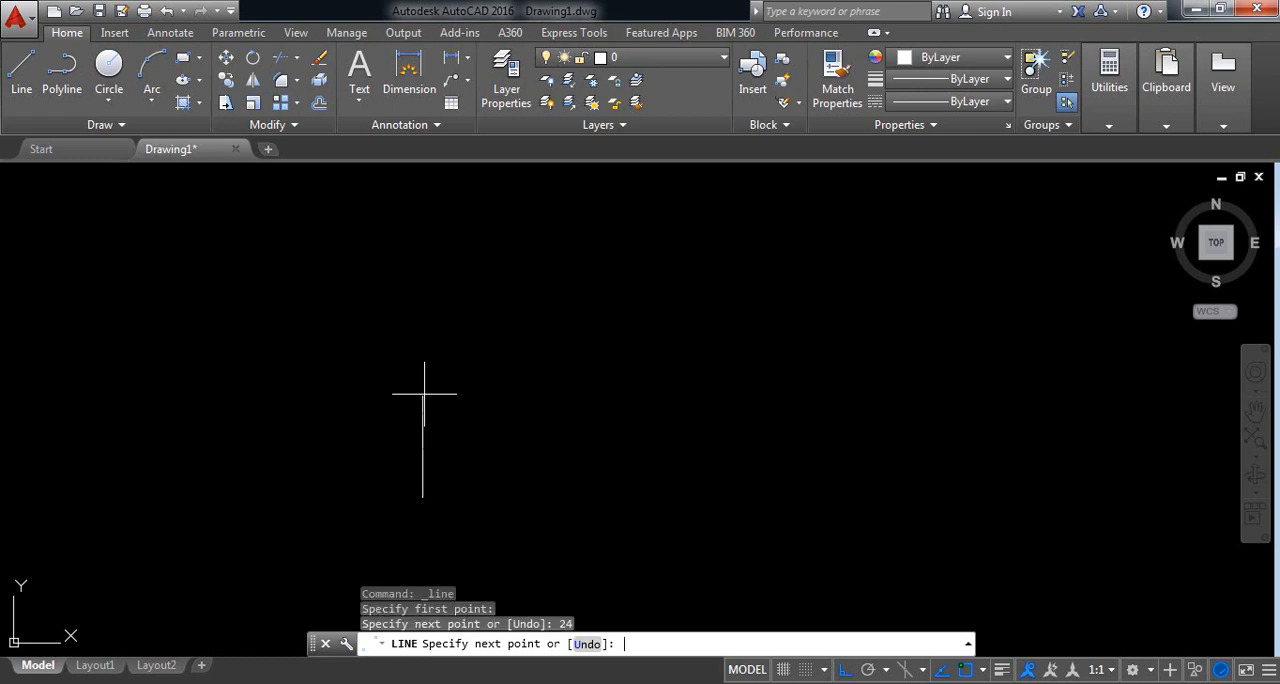
Step: Continue the line profile 48 units up, 24 units left and 24 units down, ending it there
type("2")
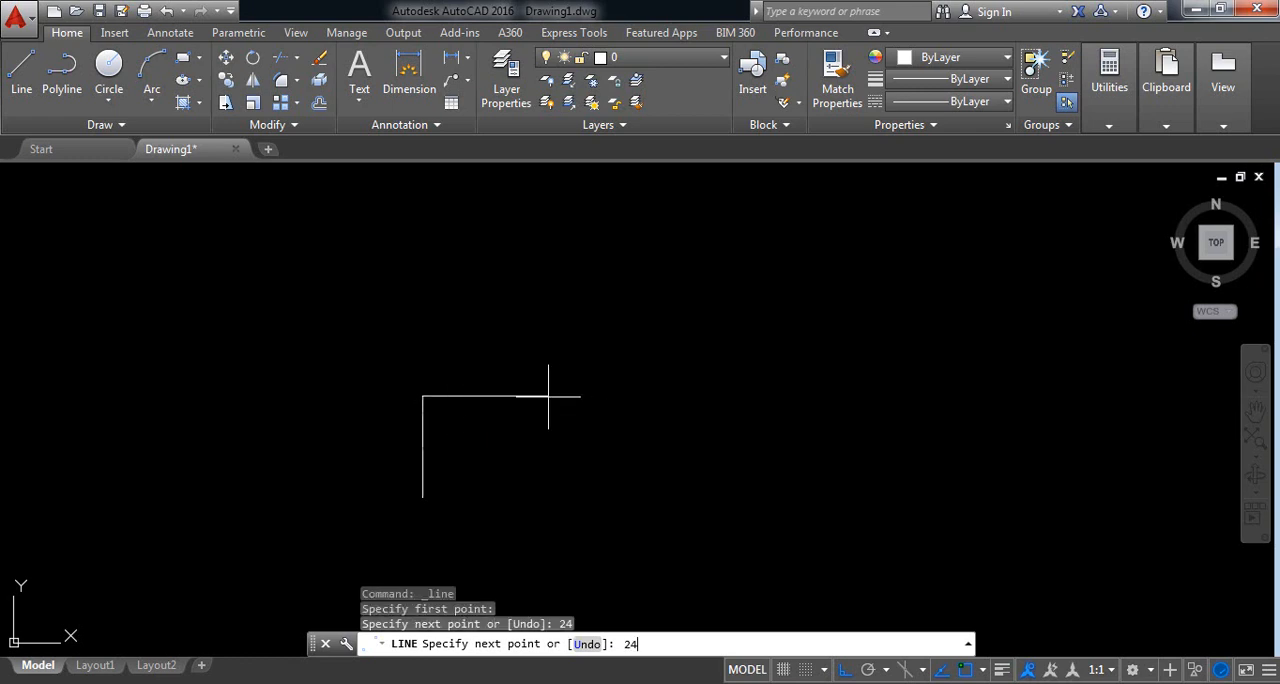
type("4")
key("Return")
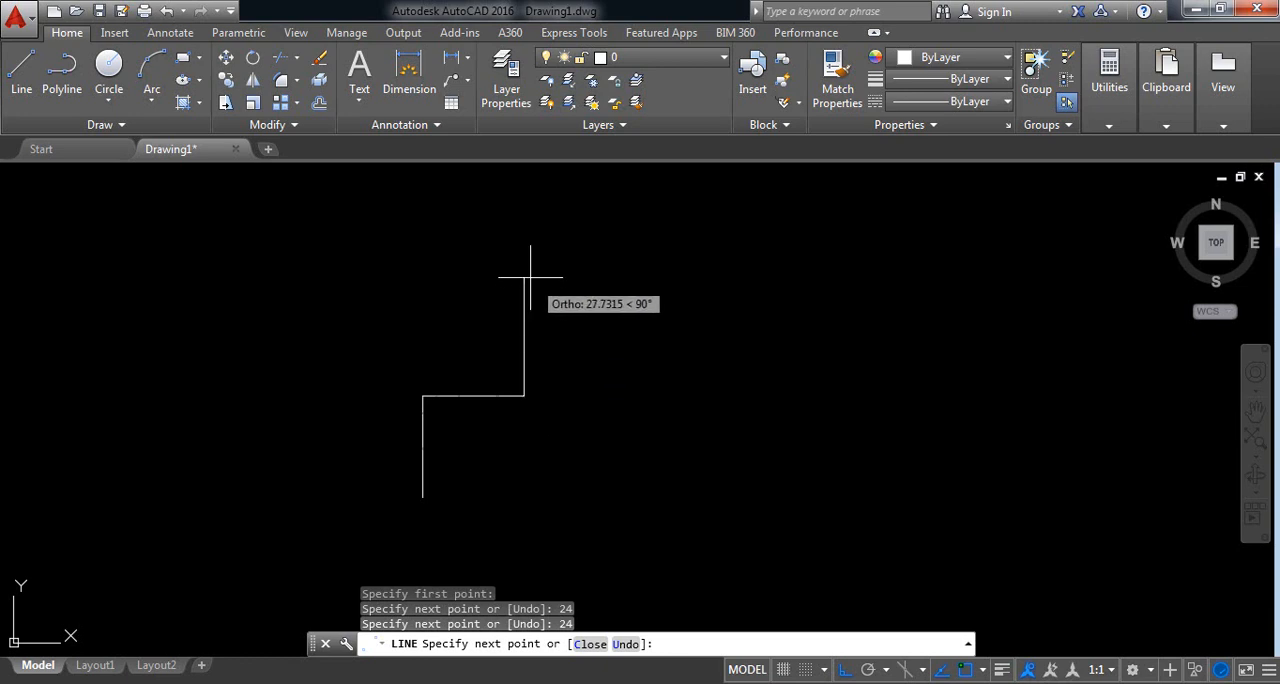
type("48")
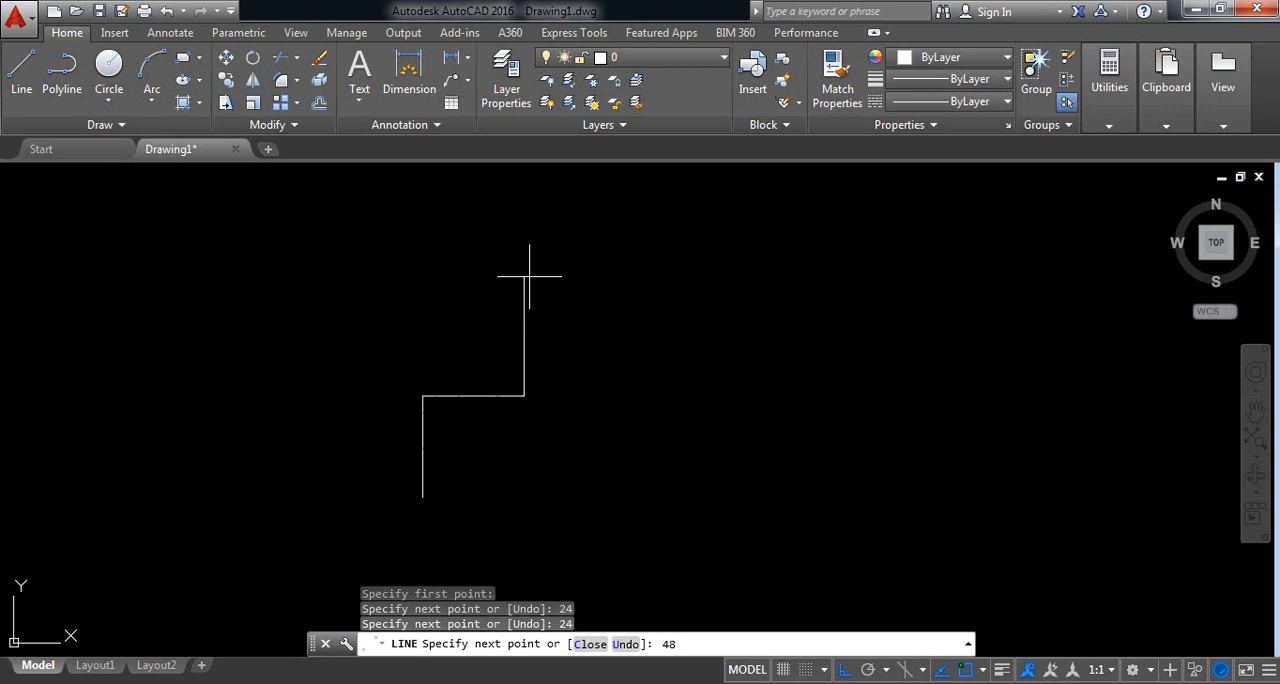
key("Return")
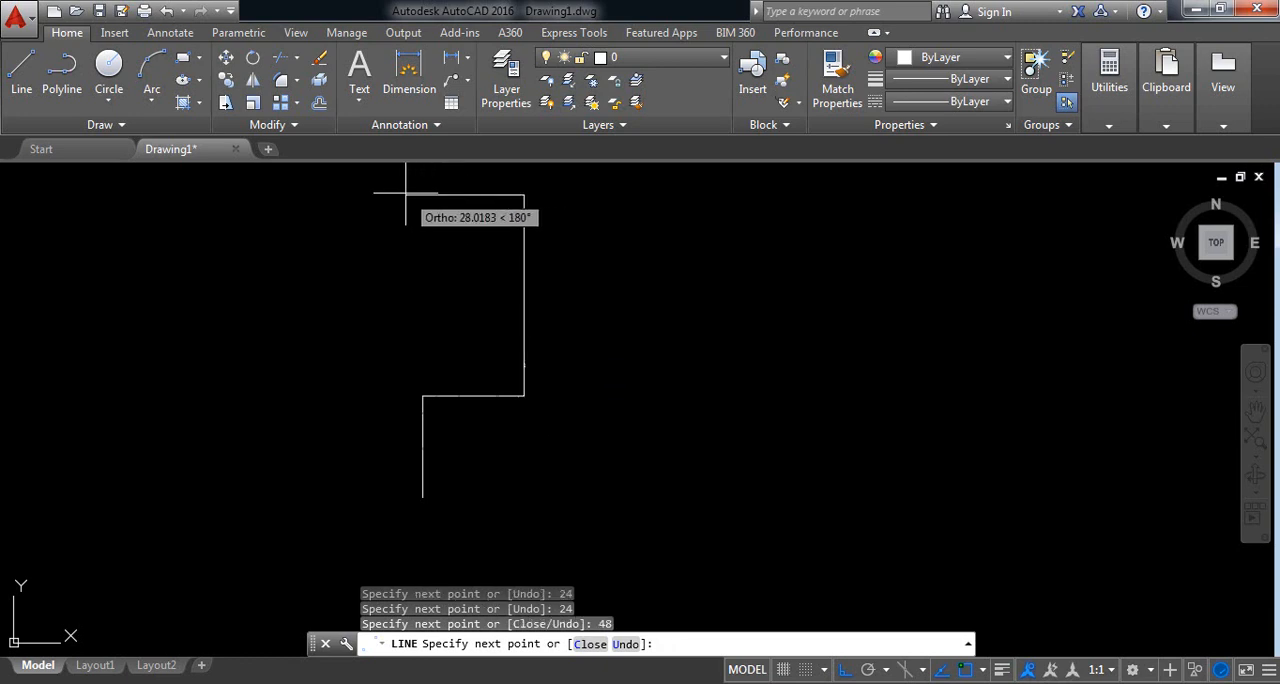
type("24")
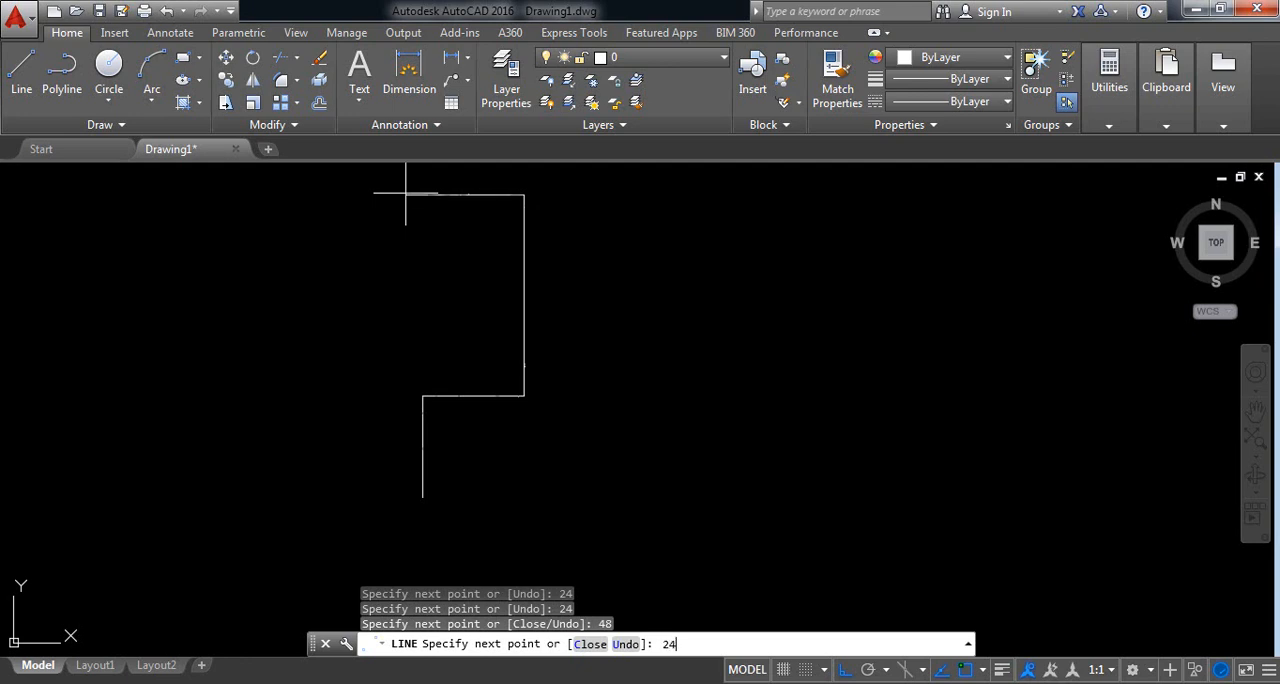
key("Return")
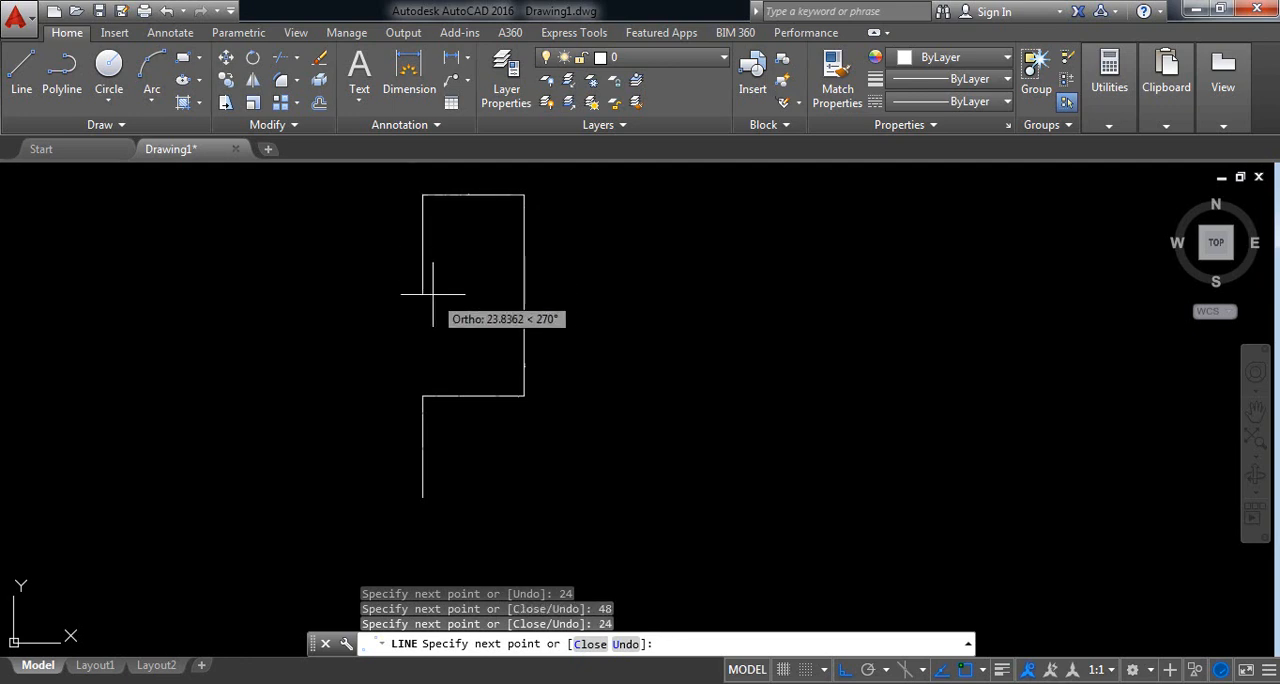
type("24")
key("Return")
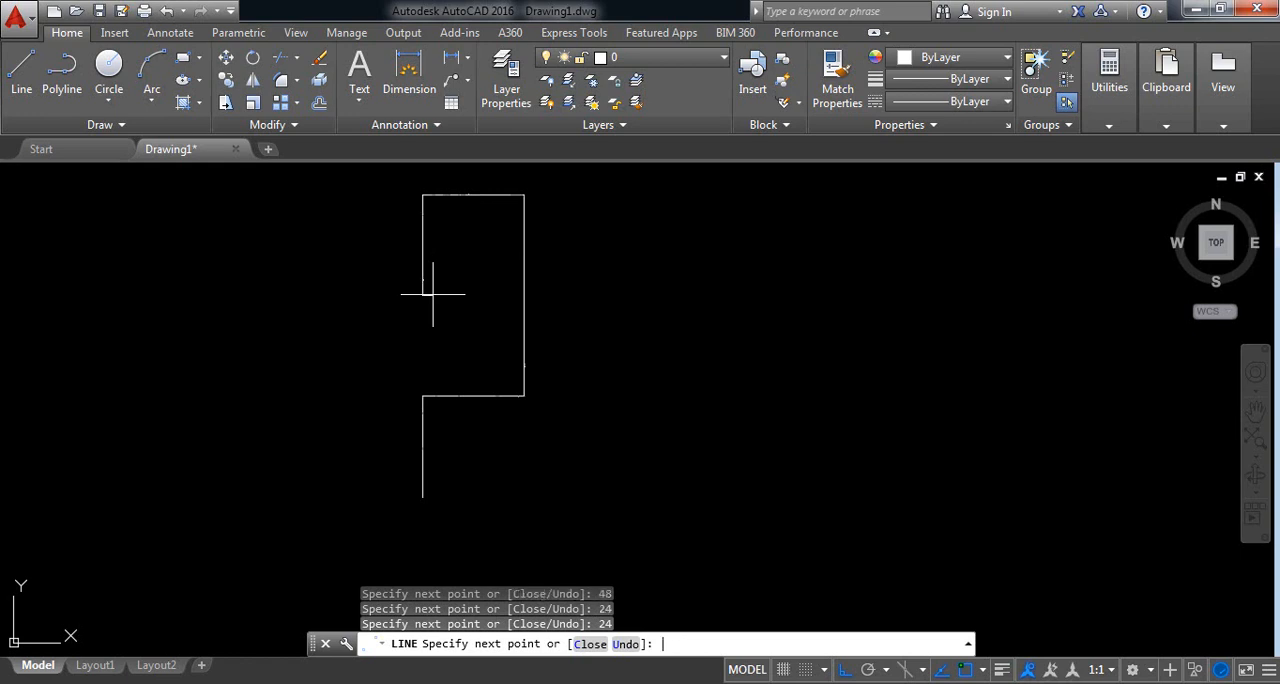
key("Return")
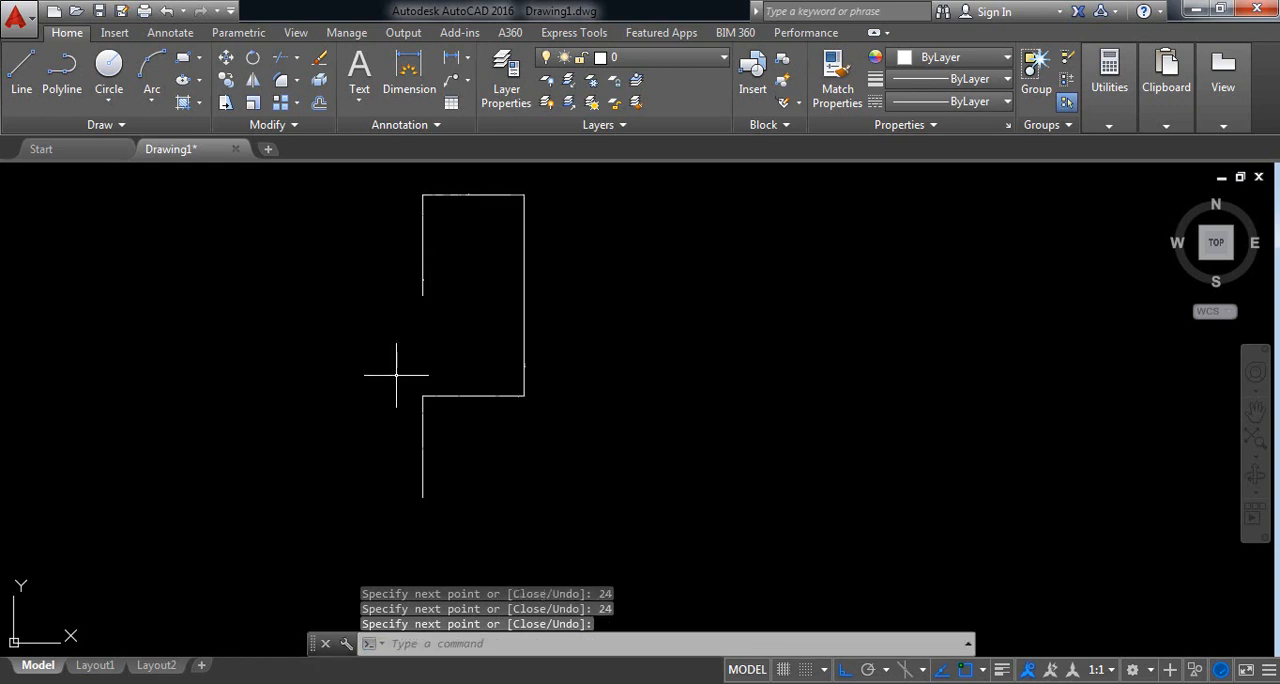
Step: From the profile's lower starting point, draw line segments 120 units right and 16 units up
right_click(367, 350)
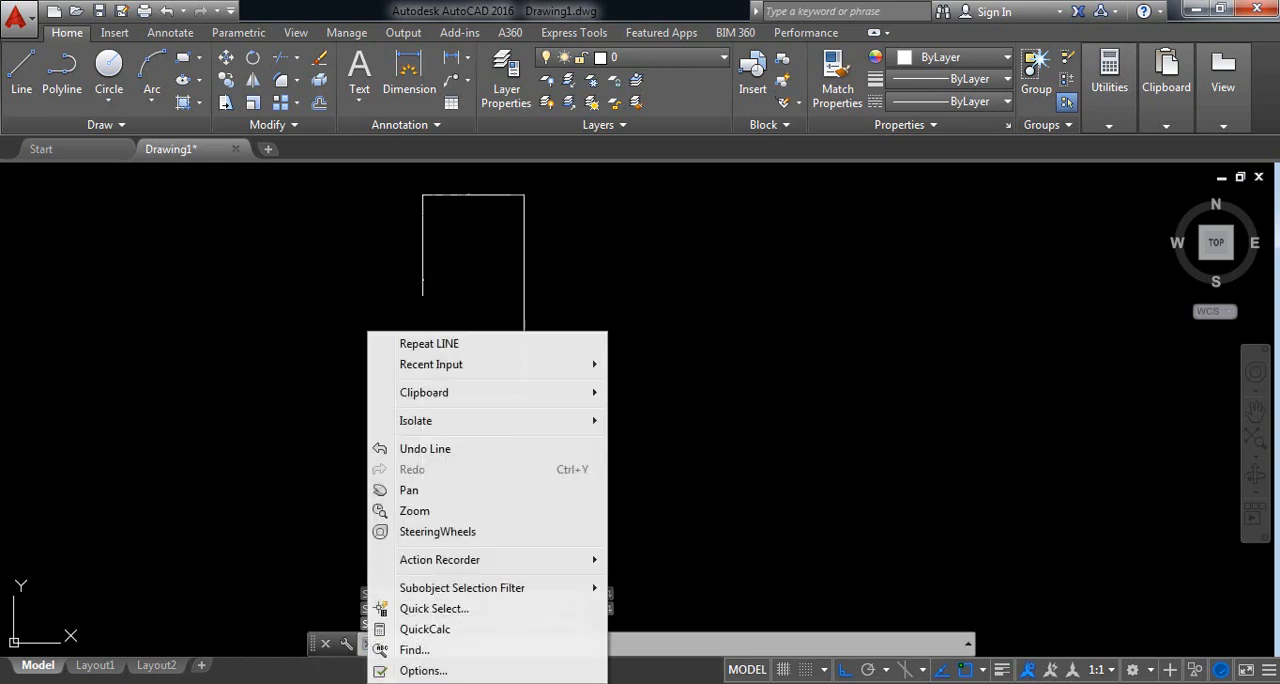
left_click(409, 347)
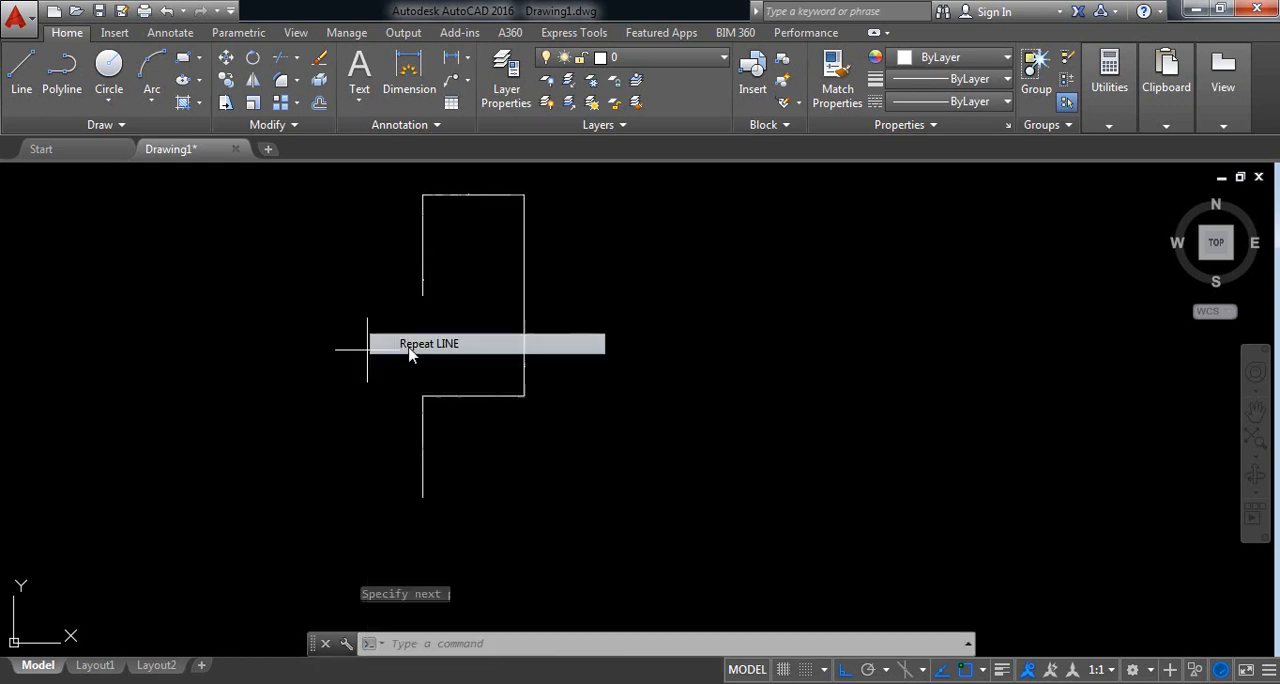
left_click(423, 497)
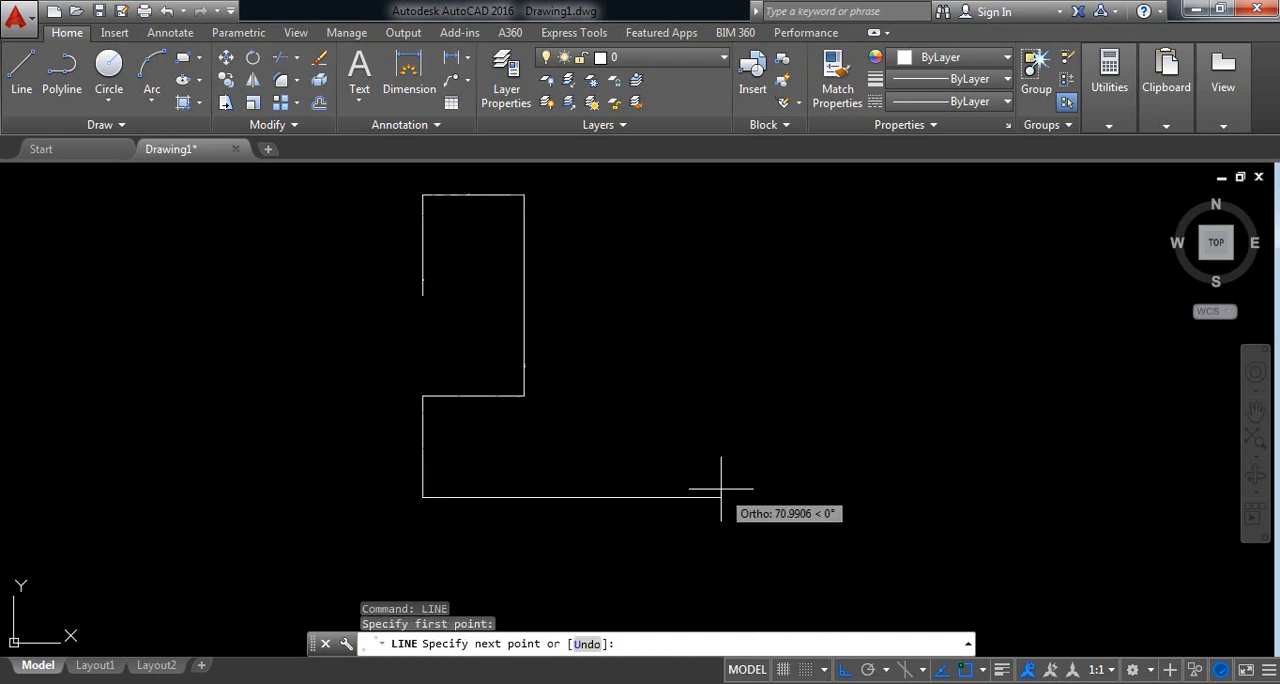
type("120")
key("Return")
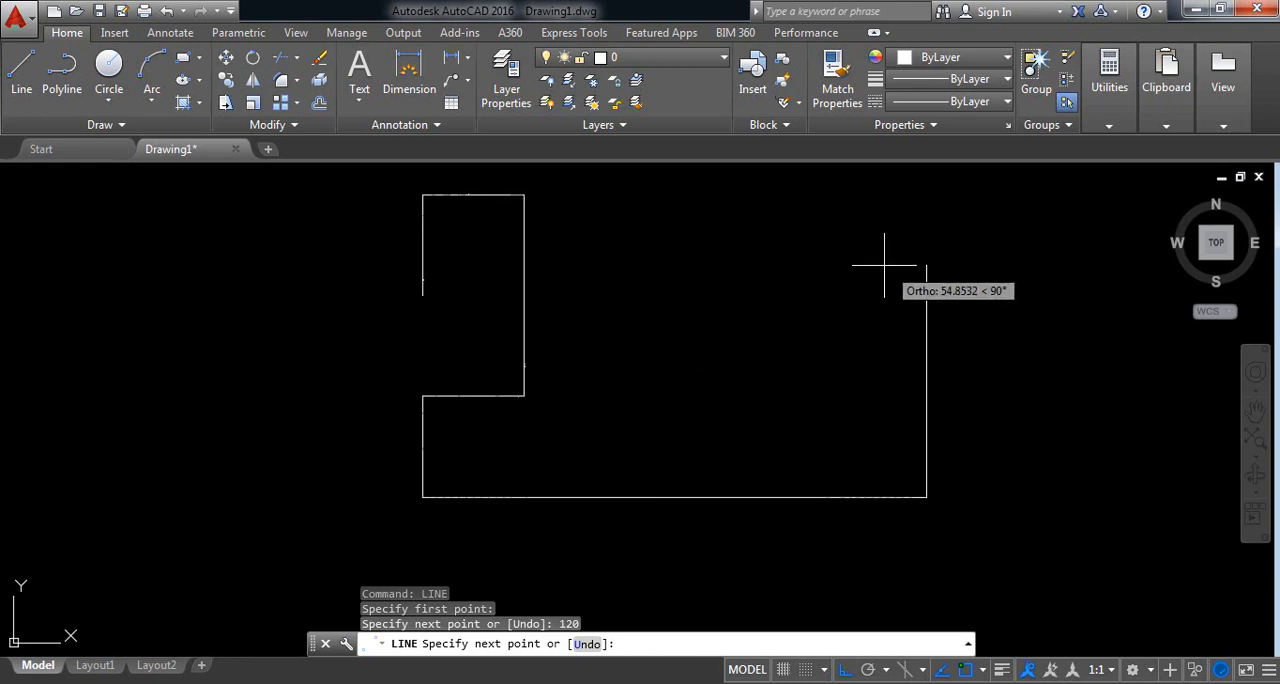
type("16")
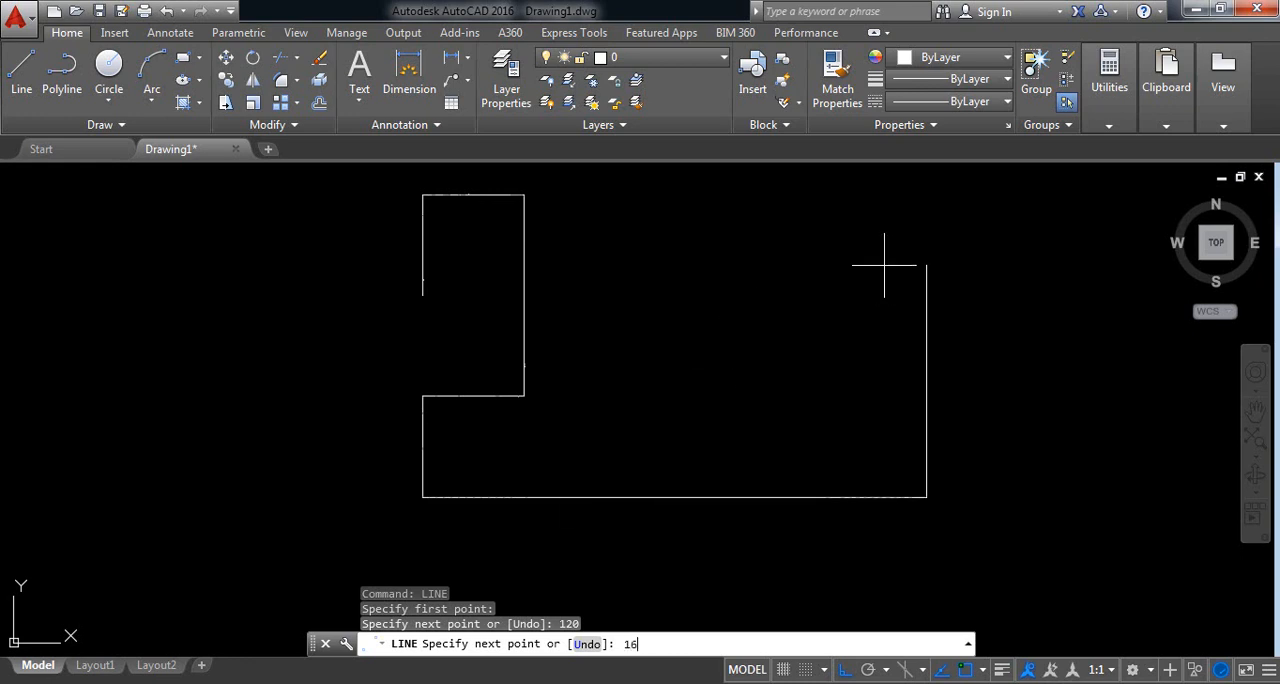
key("Return")
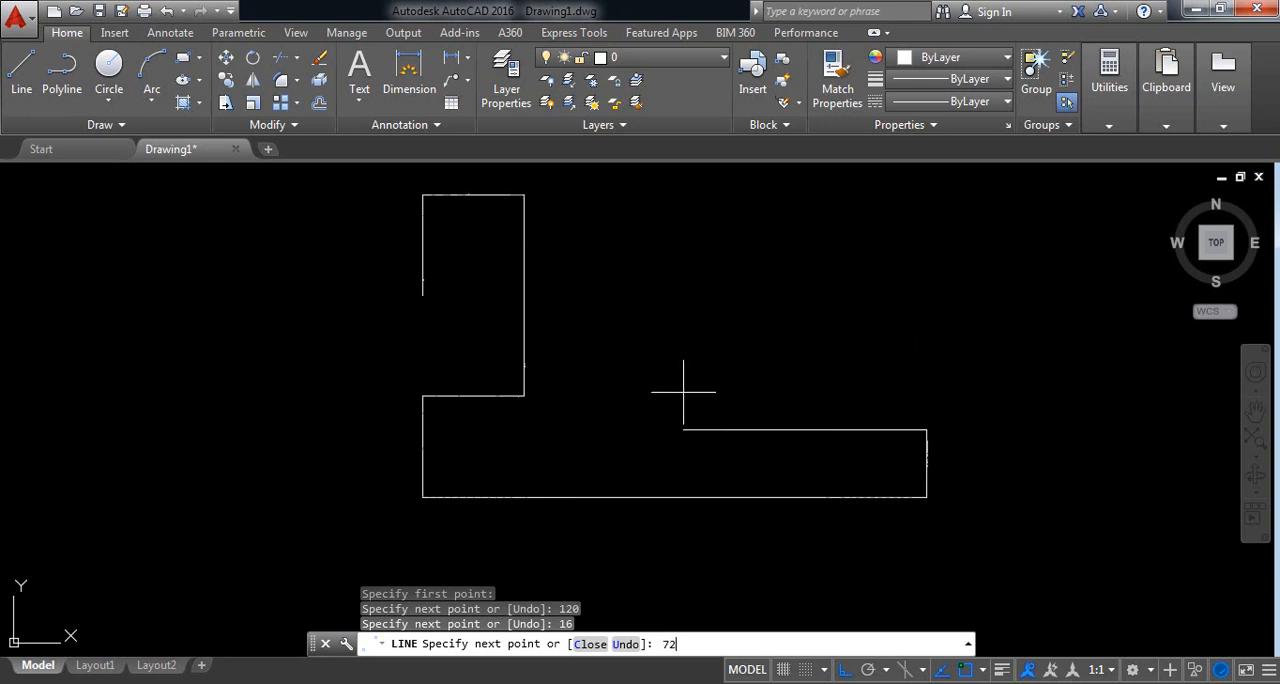
Step: Continue the line from the 16-unit edge with segments 72 units left, 56 units up and 40 units right
type("72")
key("Return")
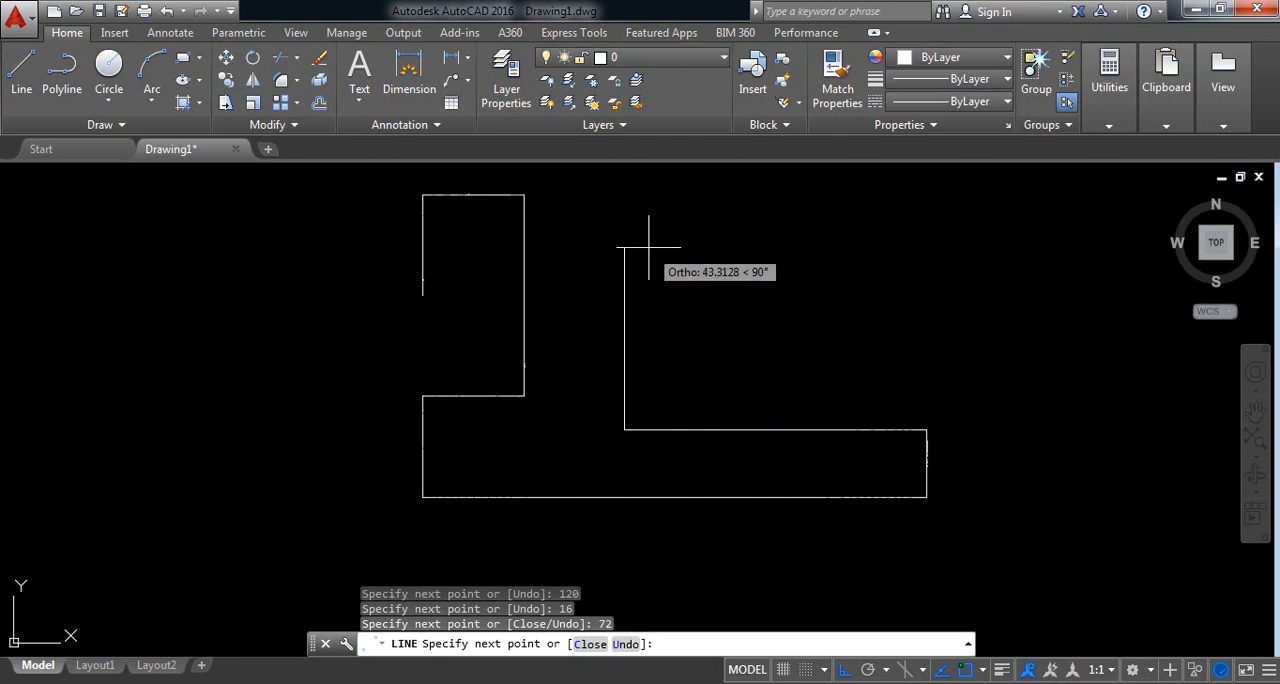
type("56")
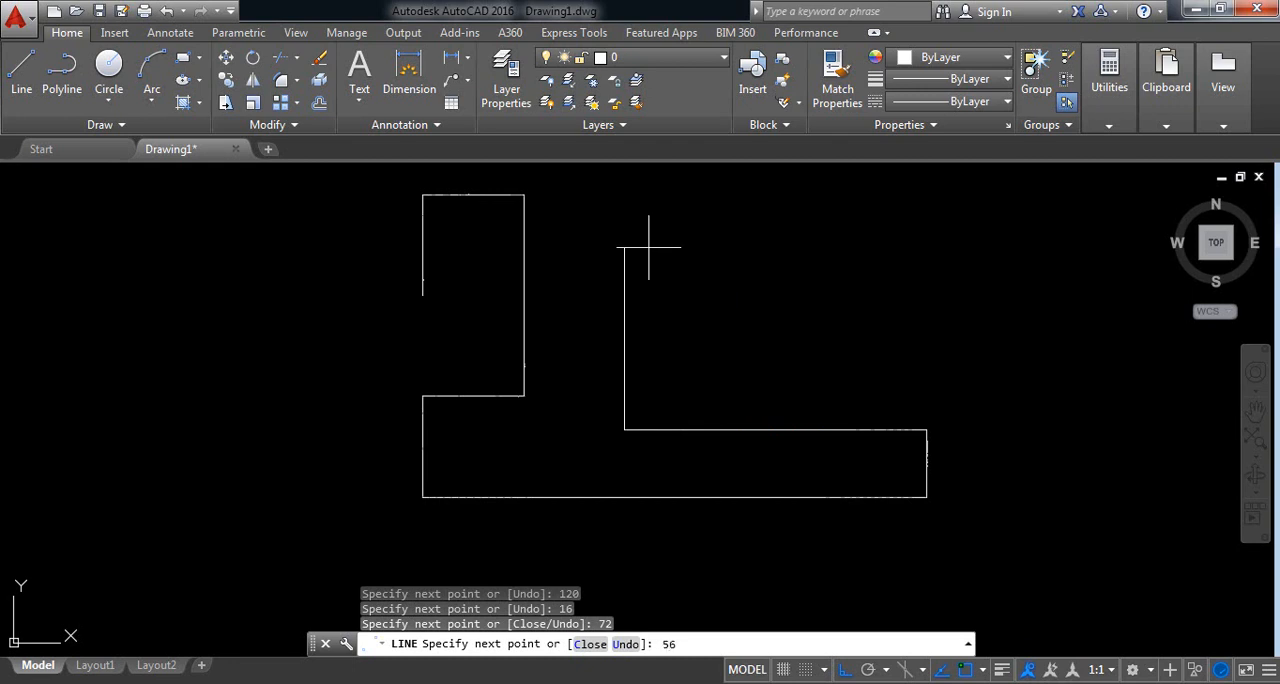
key("Return")
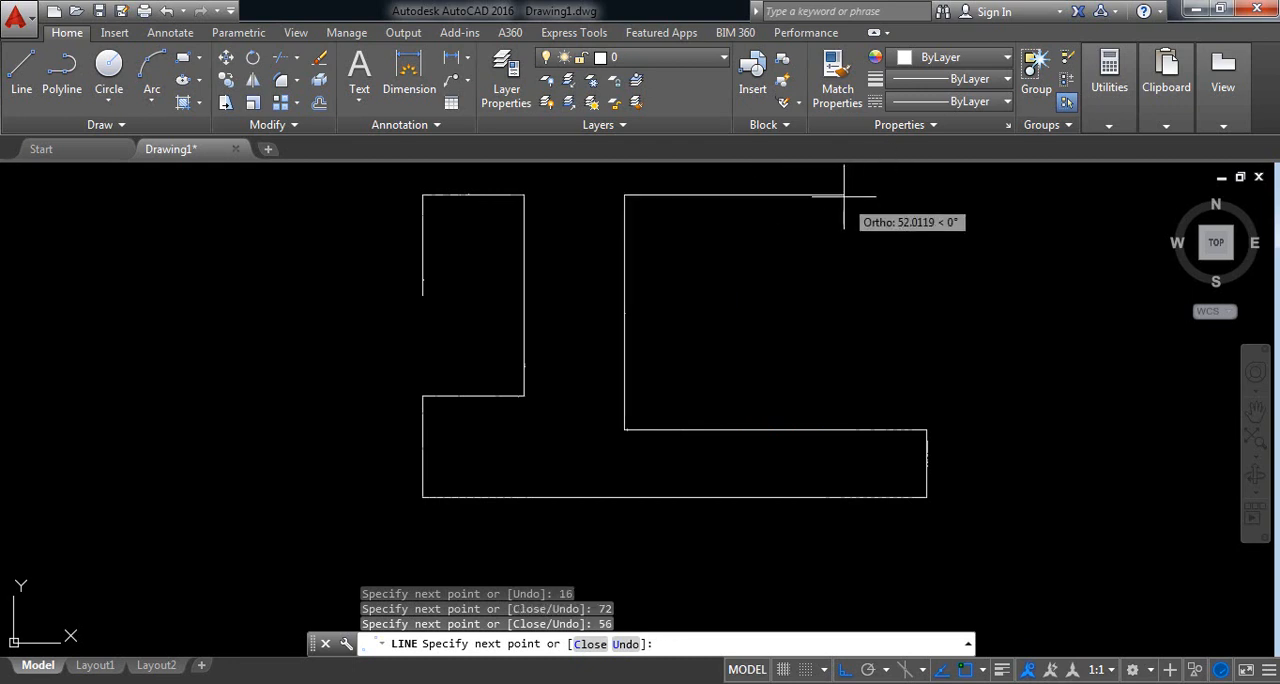
type("40")
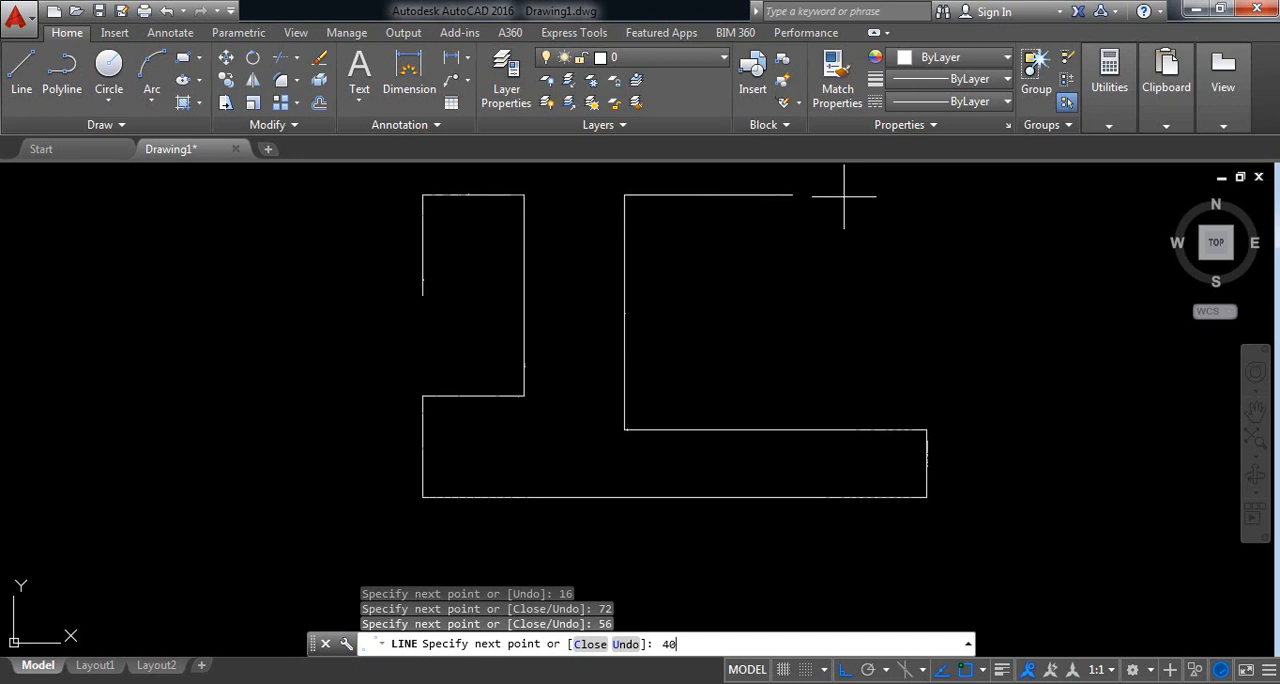
key("Return")
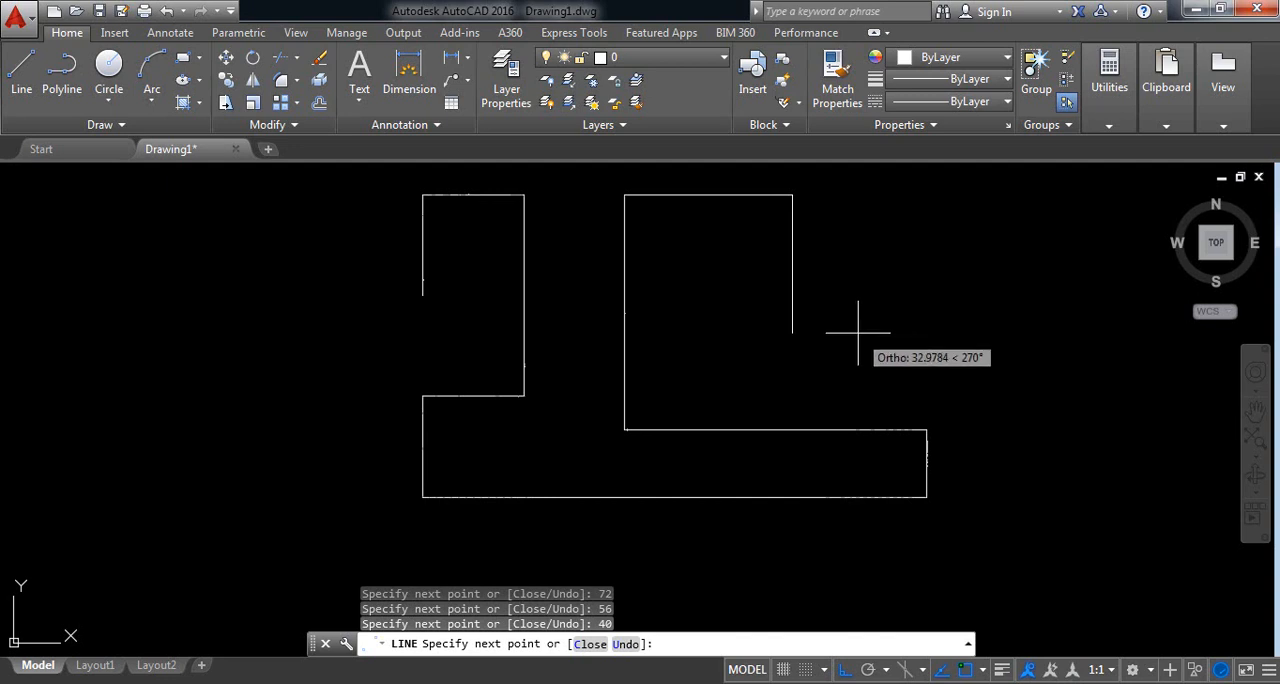
Step: Extend the line from the 40-unit upper edge with segments 16 units down, 24 units left and 24 units down
type("1")
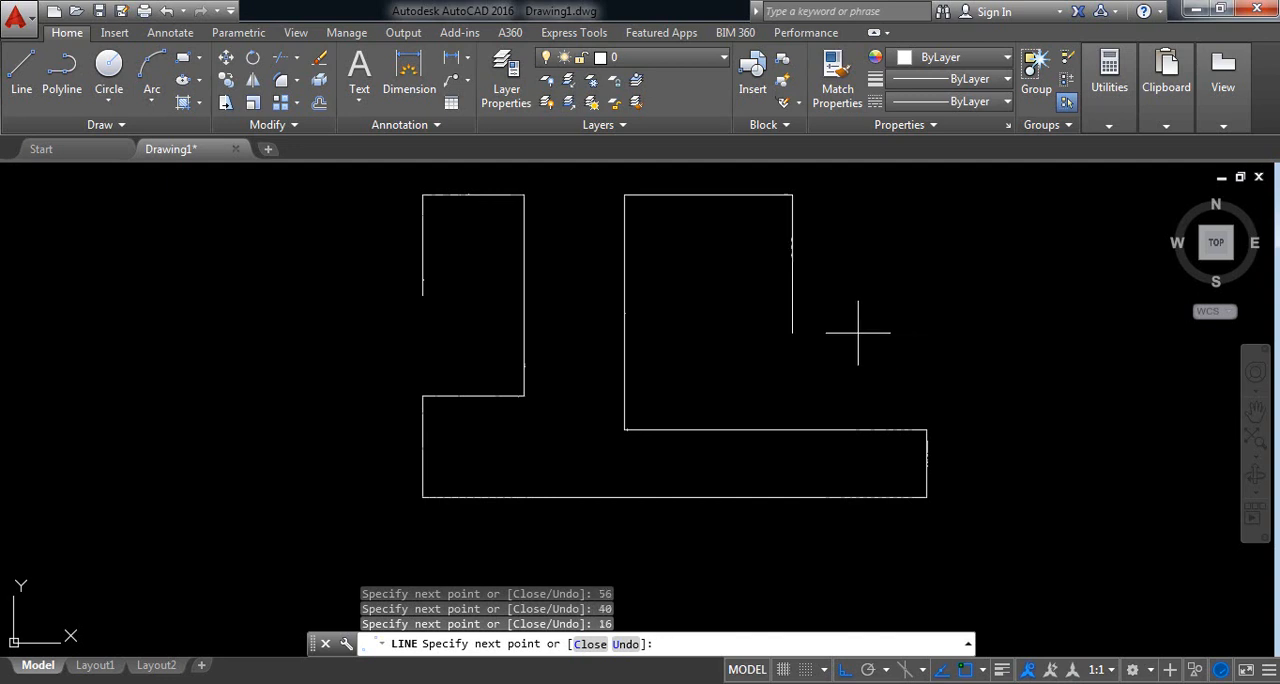
type("2")
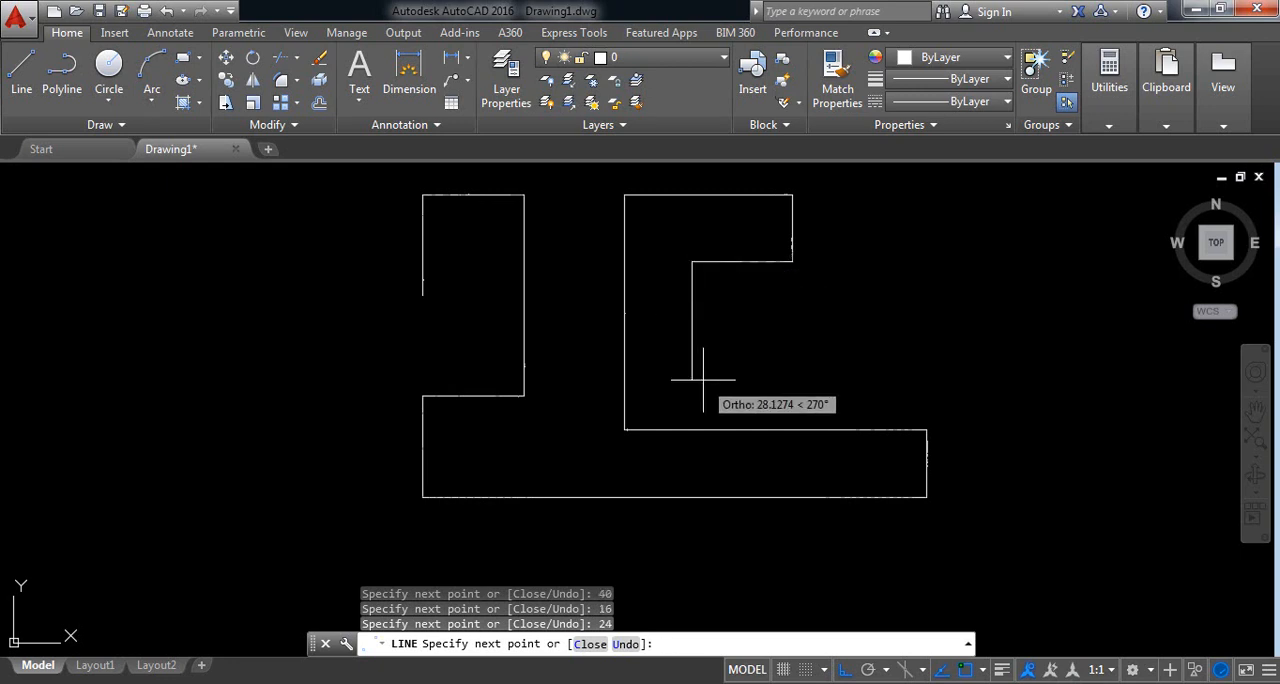
type("2")
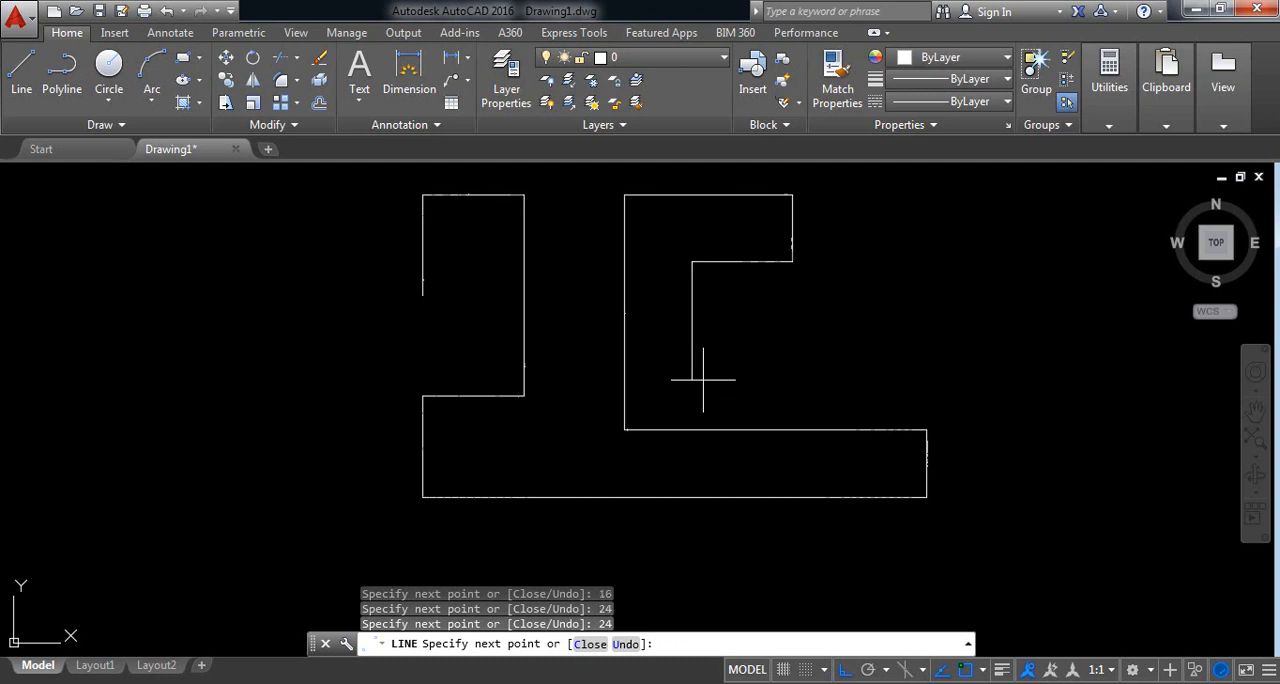
left_click(705, 362)
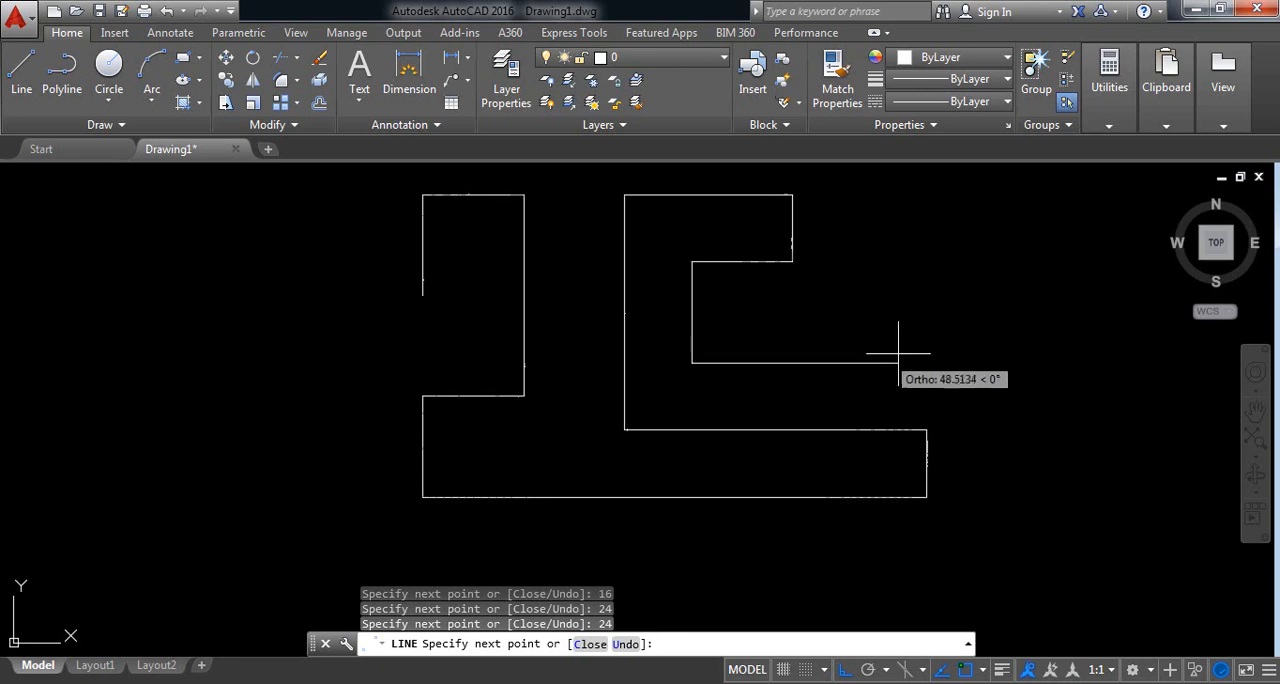
Step: Finish the profile with line segments 56 units right, 40 units up and 16 units left
type("56")
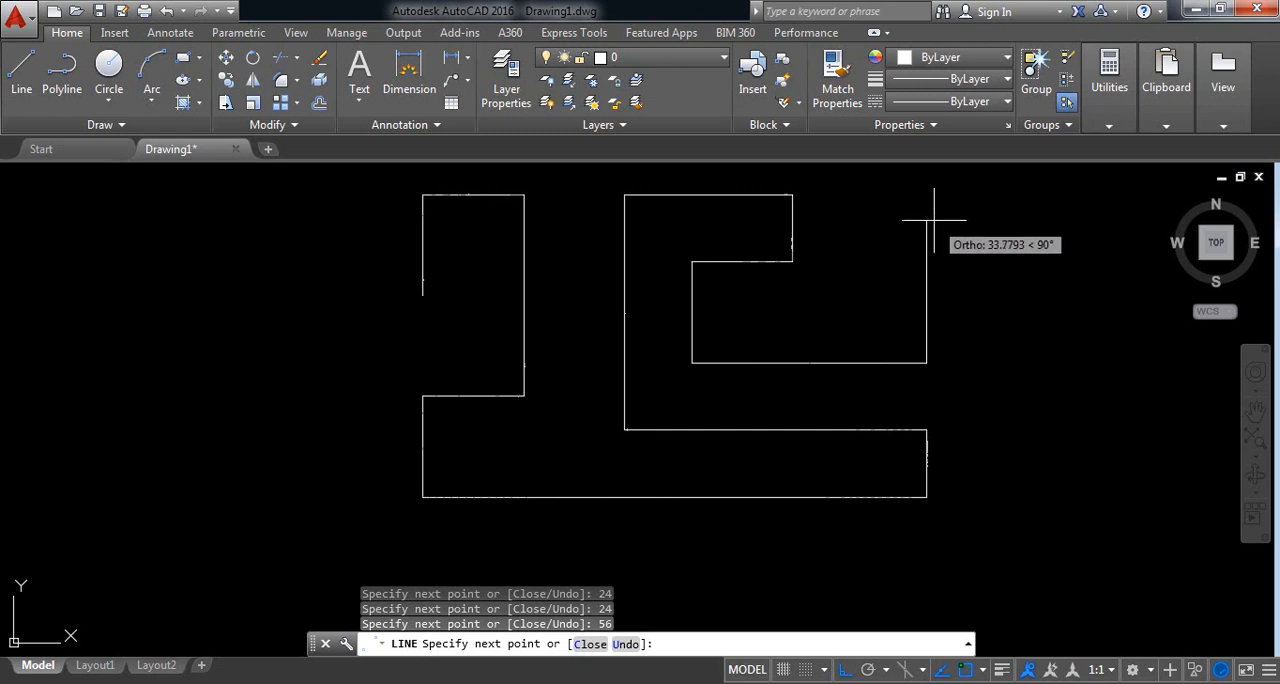
type("40")
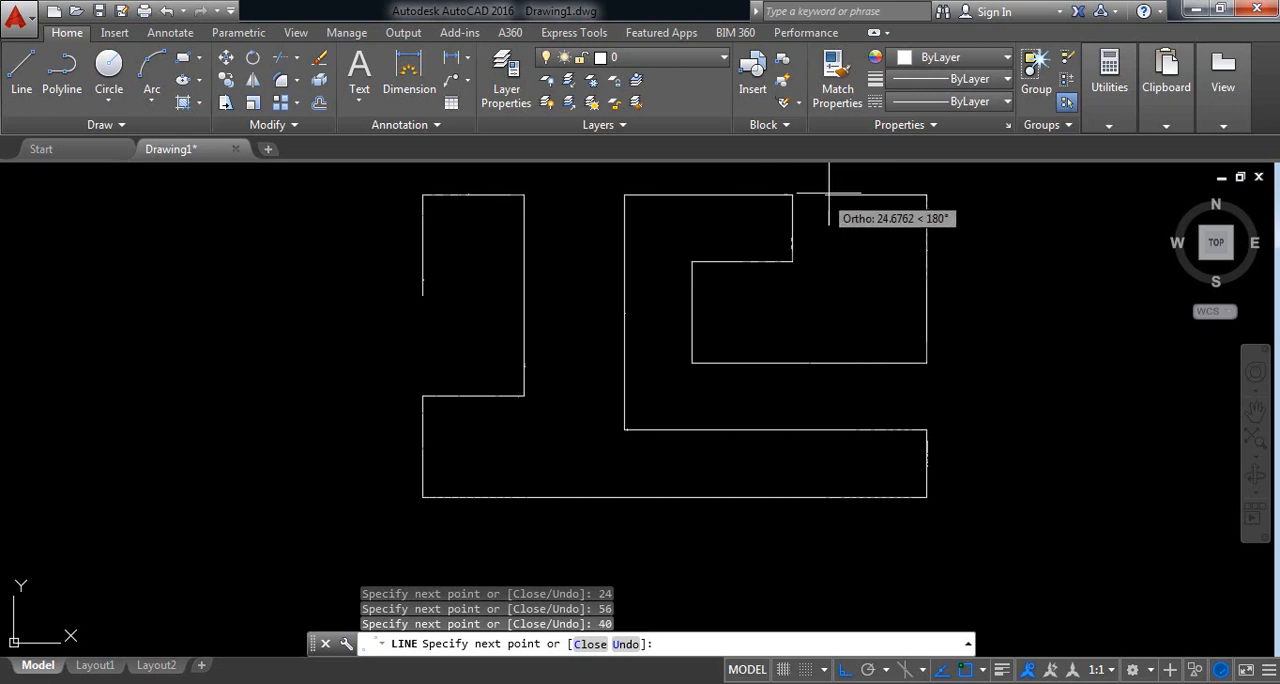
type("1")
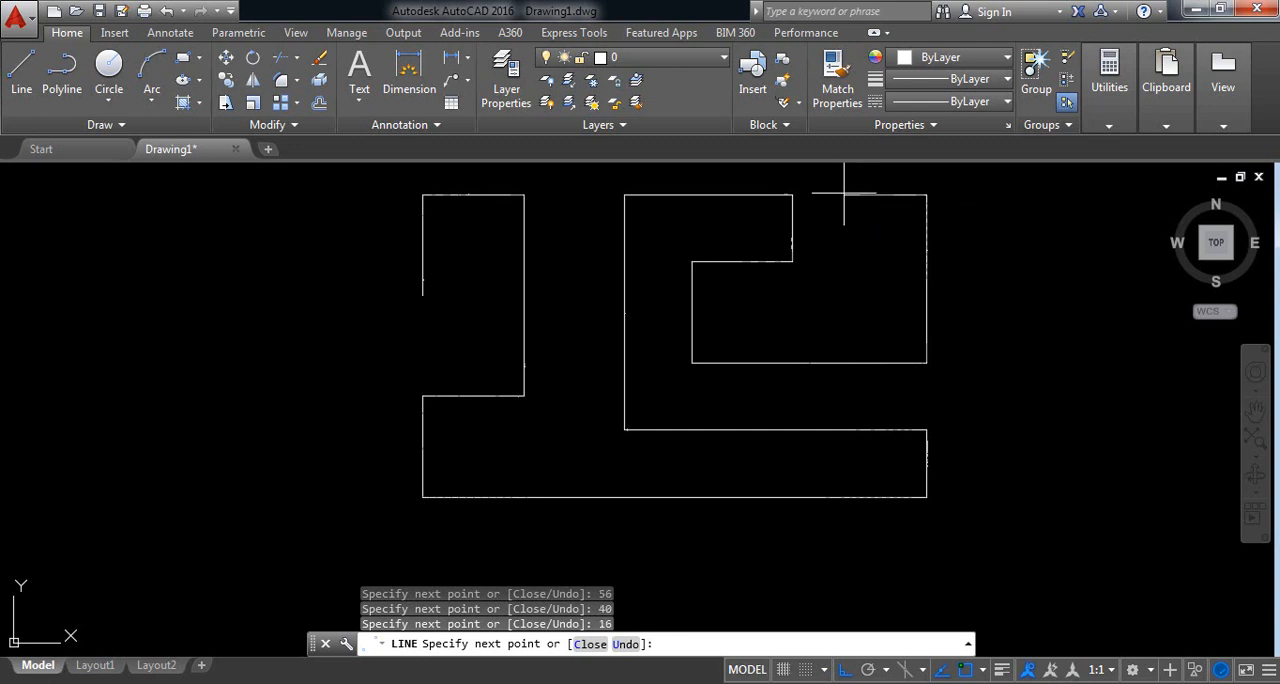
key("Return")
mouse_move(826, 257)
middle_mouse_down()
mouse_move(823, 286)
mouse_move(805, 296)
middle_mouse_up()
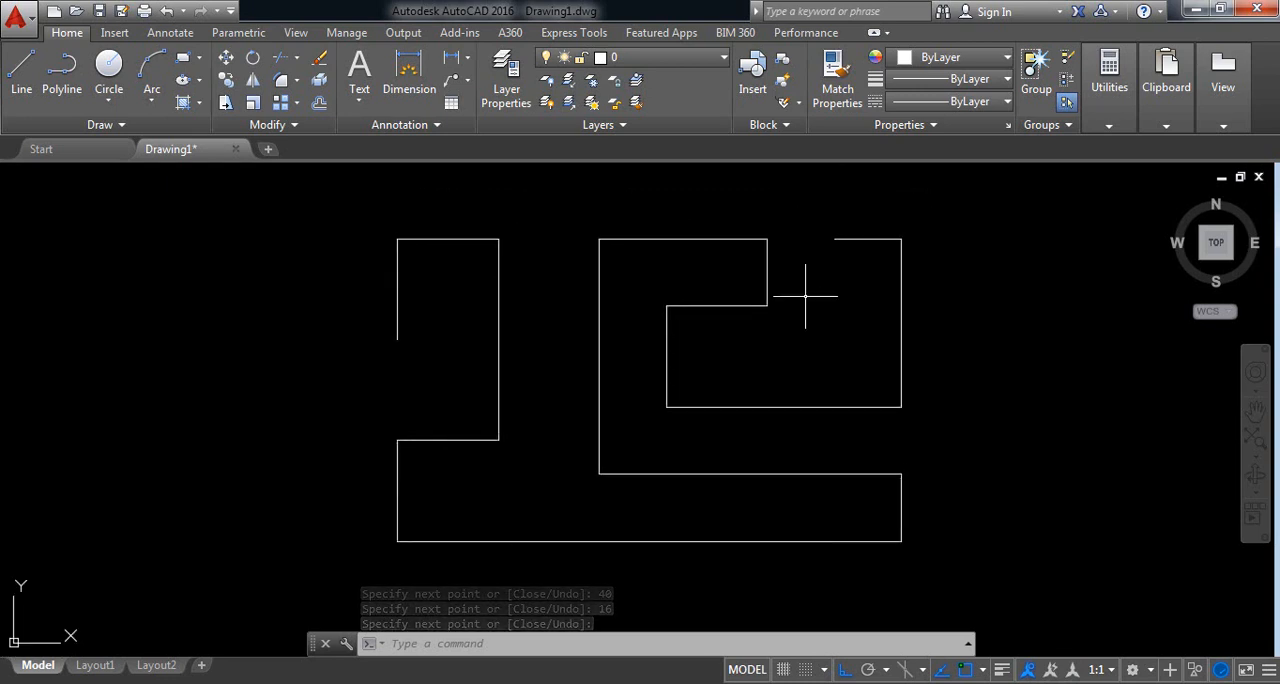
Step: Add linear dimensions to the profile's open upper-left vertical edge, placed outside it, and to the adjoining top edge, placed above it
left_click(451, 60)
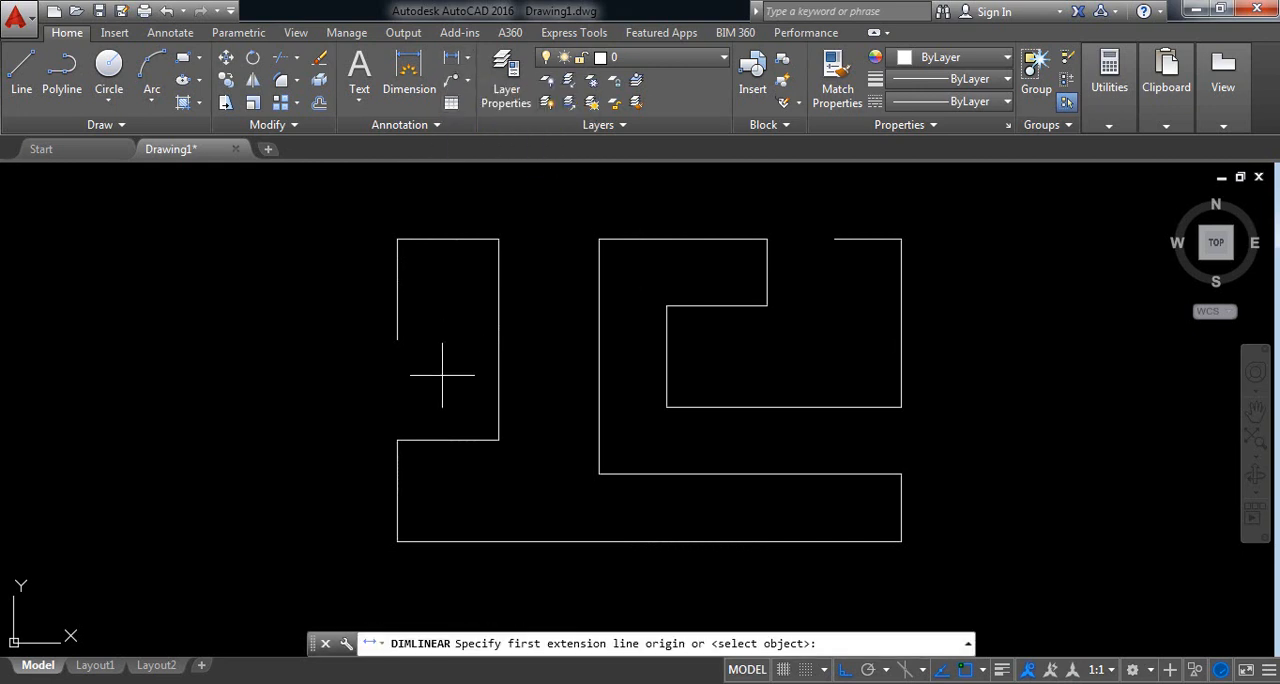
left_click(397, 340)
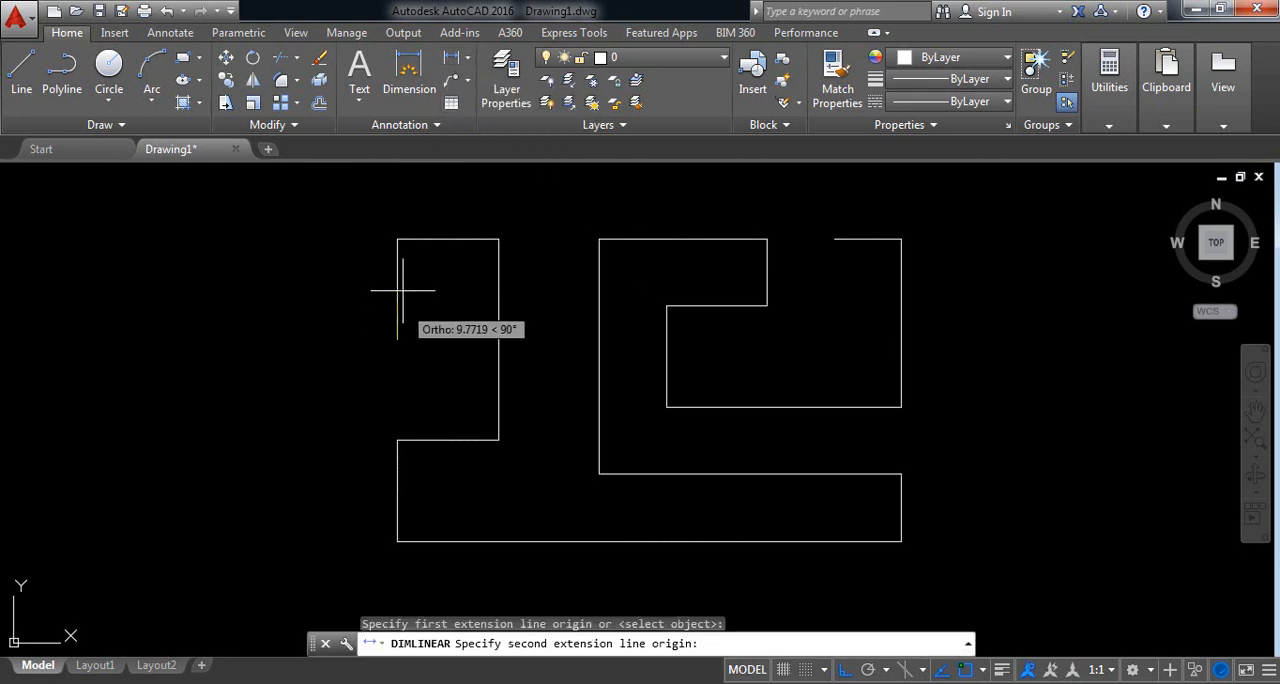
left_click(397, 239)
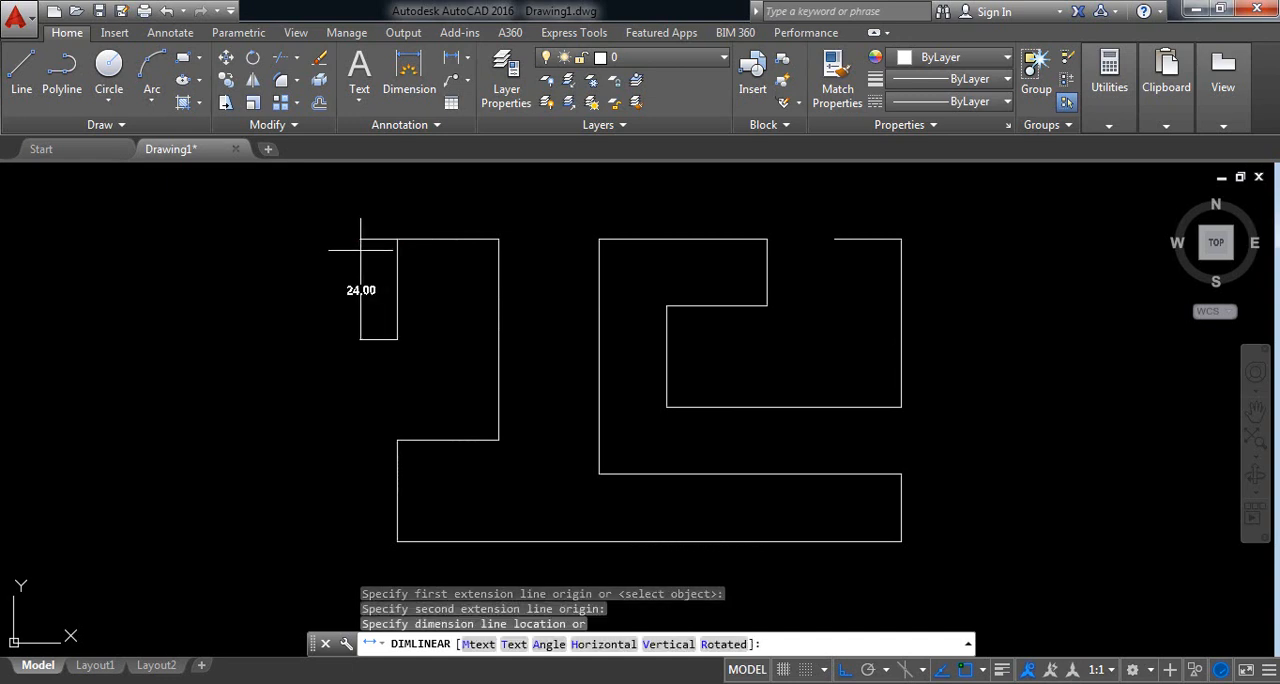
left_click(358, 250)
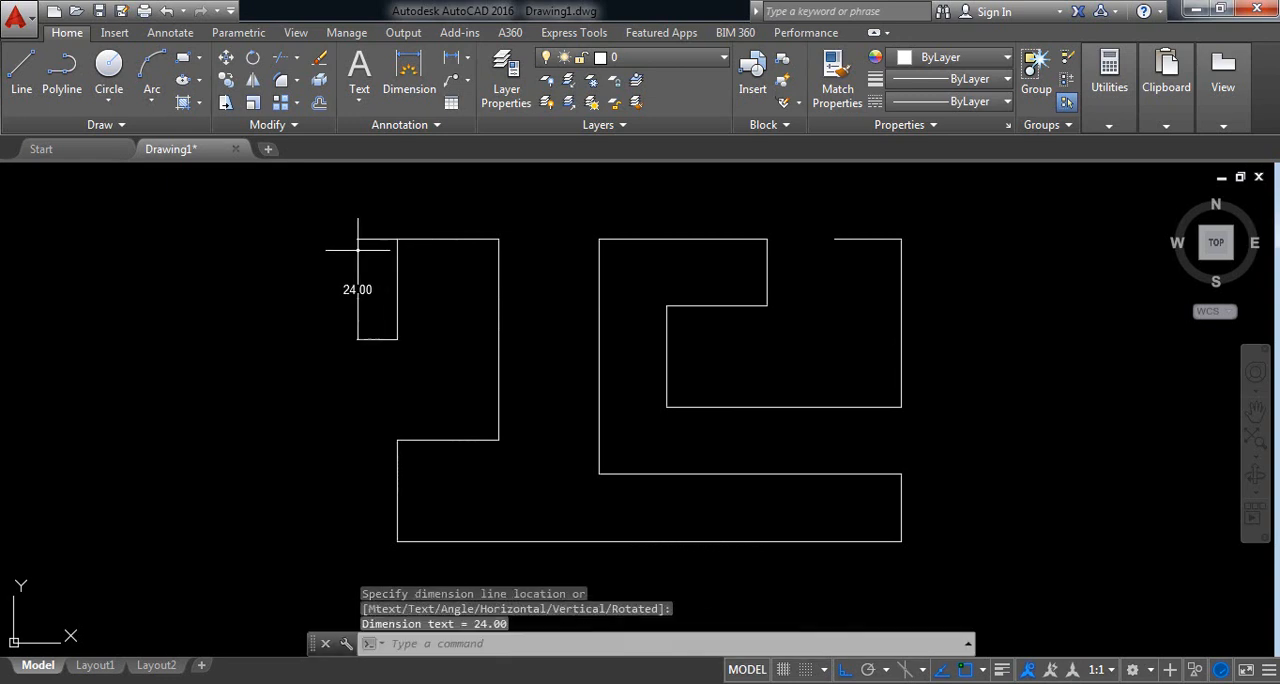
right_click(421, 262)
left_click(440, 274)
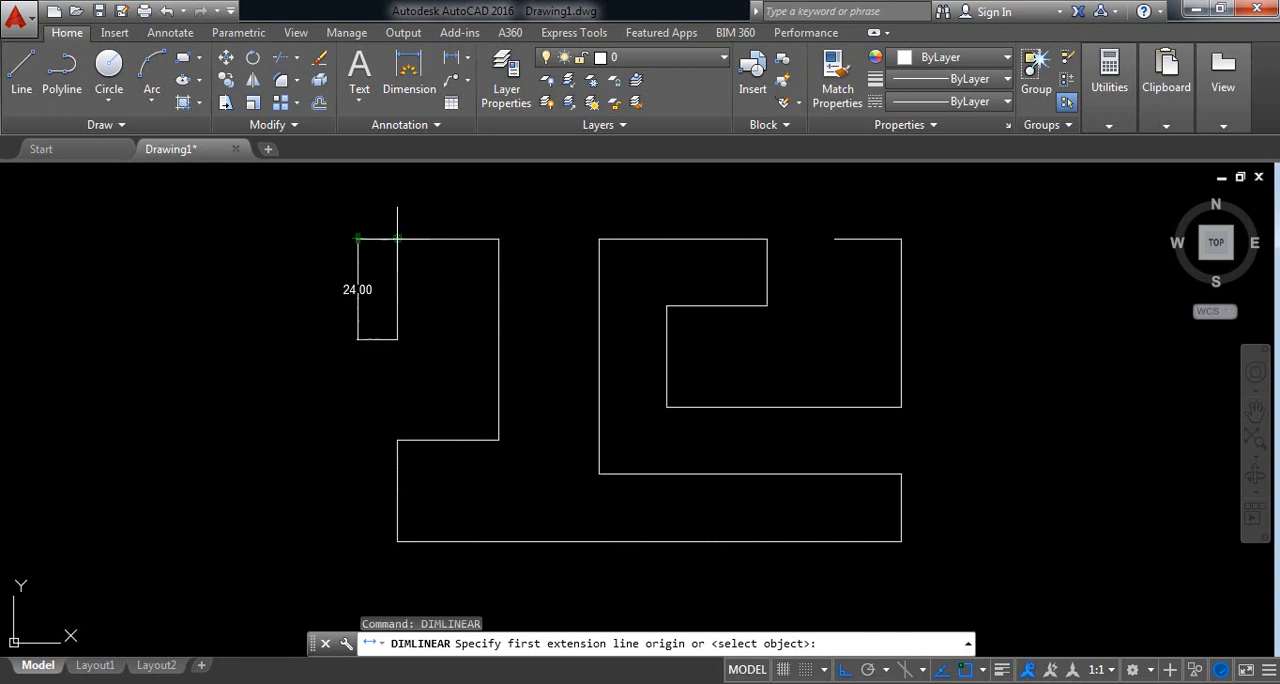
left_click(397, 239)
left_click(499, 239)
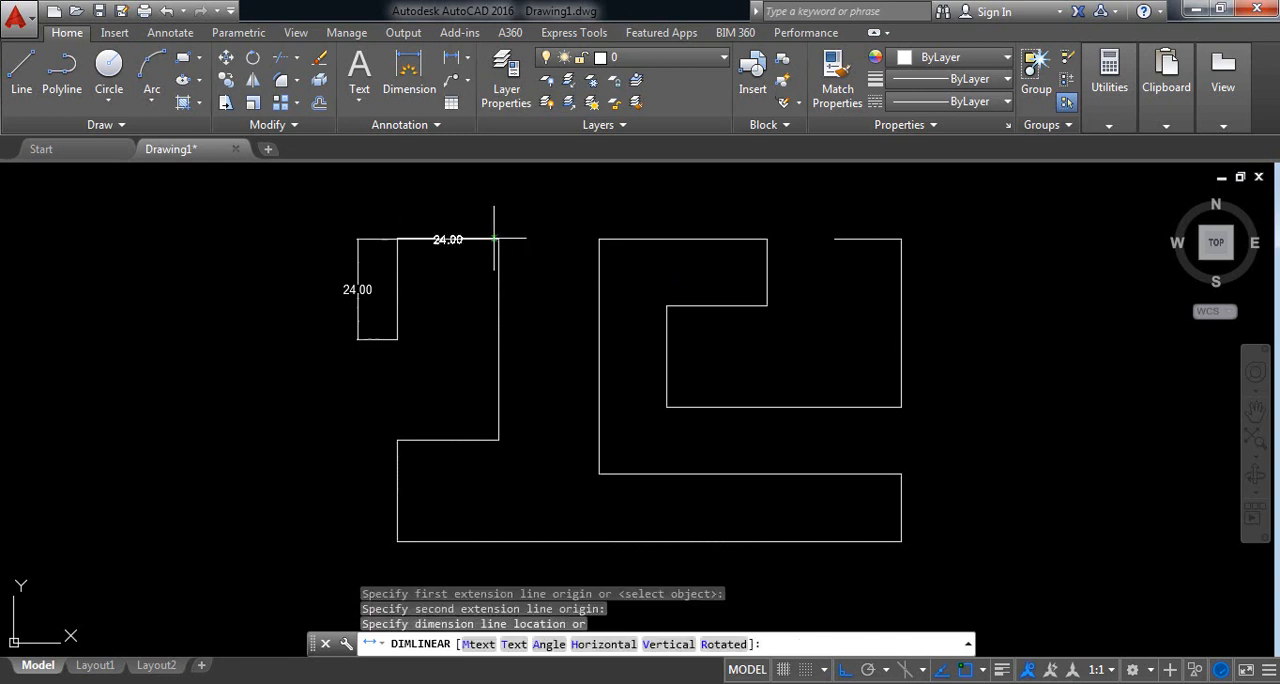
left_click(491, 218)
Step: Add a vertical linear dimension to the long edge descending from the upper-left top edge, placed on its right side
right_click(550, 222)
left_click(552, 224)
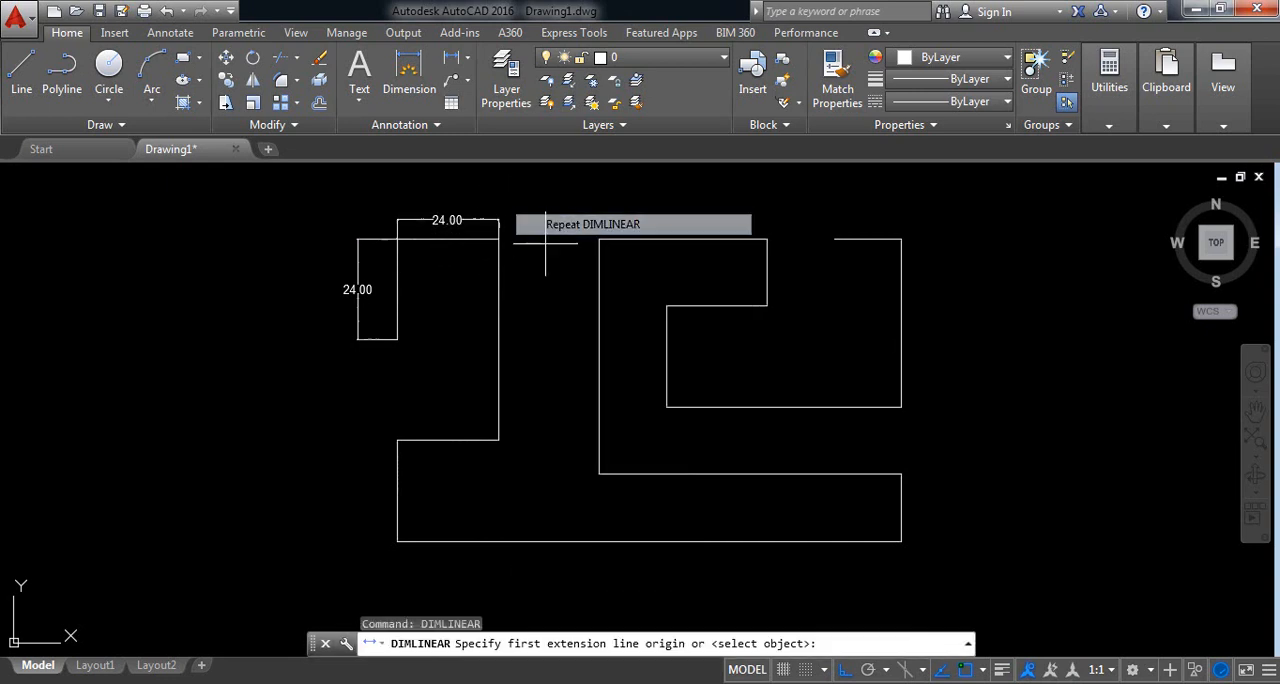
left_click(499, 239)
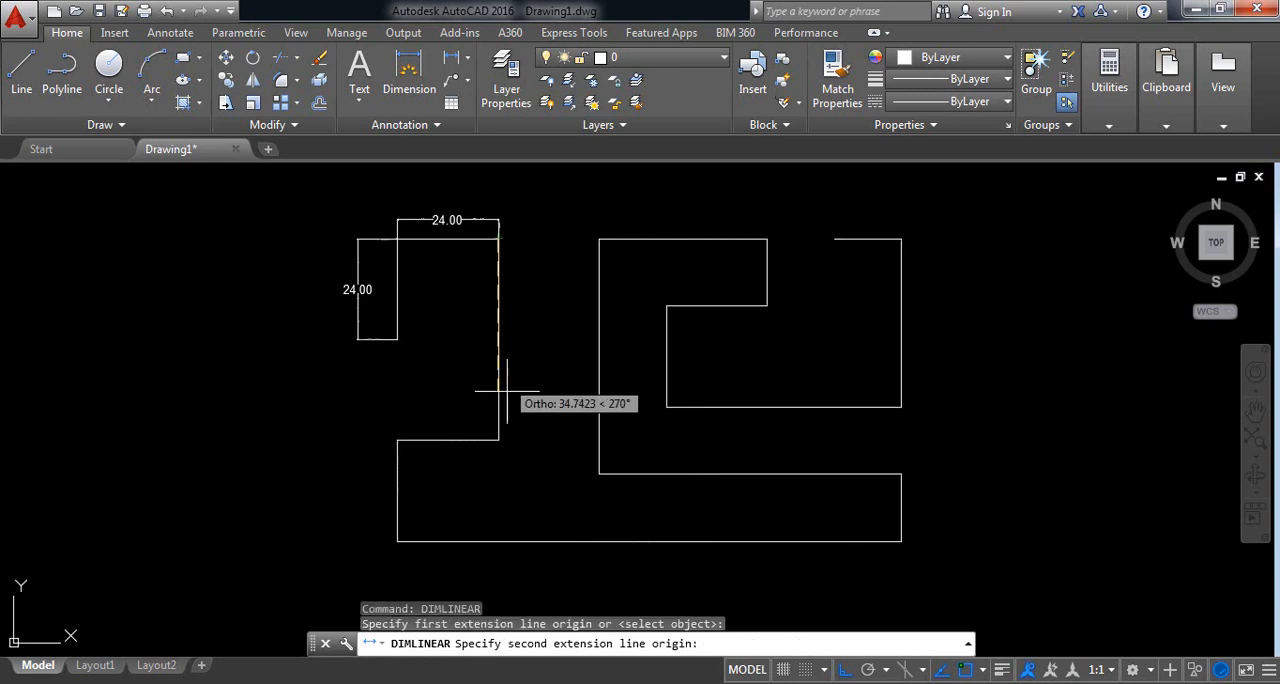
left_click(499, 440)
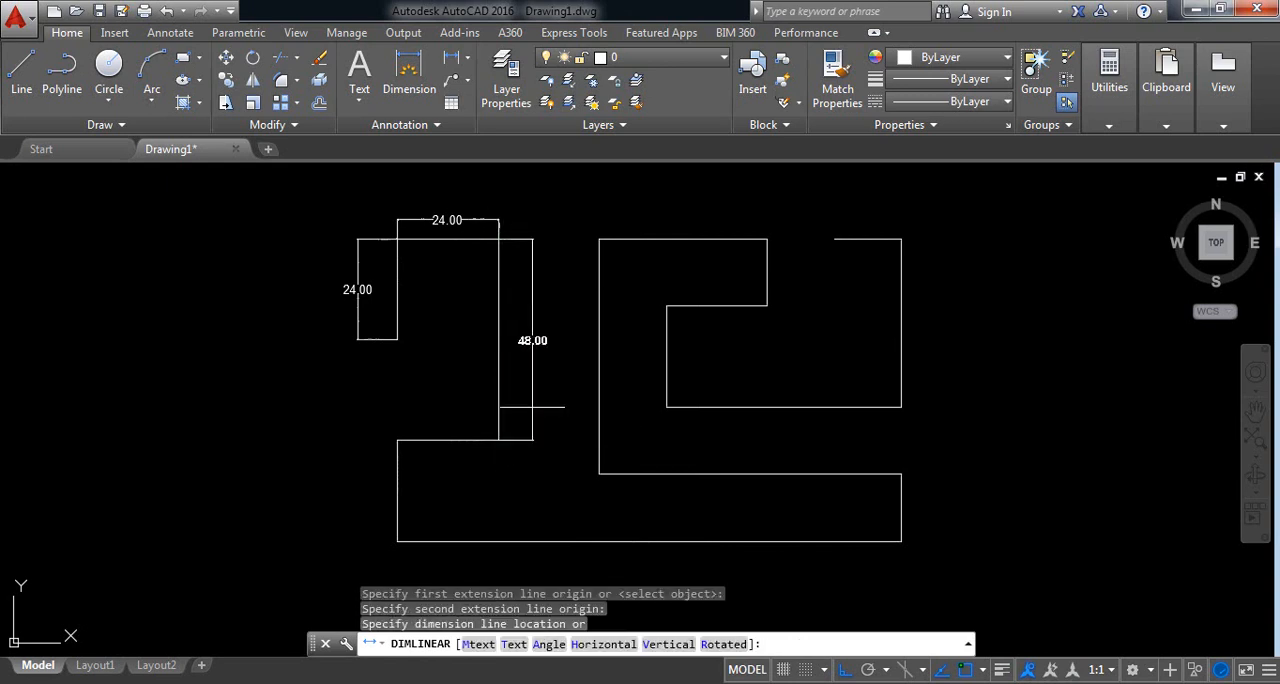
left_click(531, 407)
Step: Dimension the horizontal step edge at the foot of that long vertical edge, placing the linear dimension just above it
right_click(531, 407)
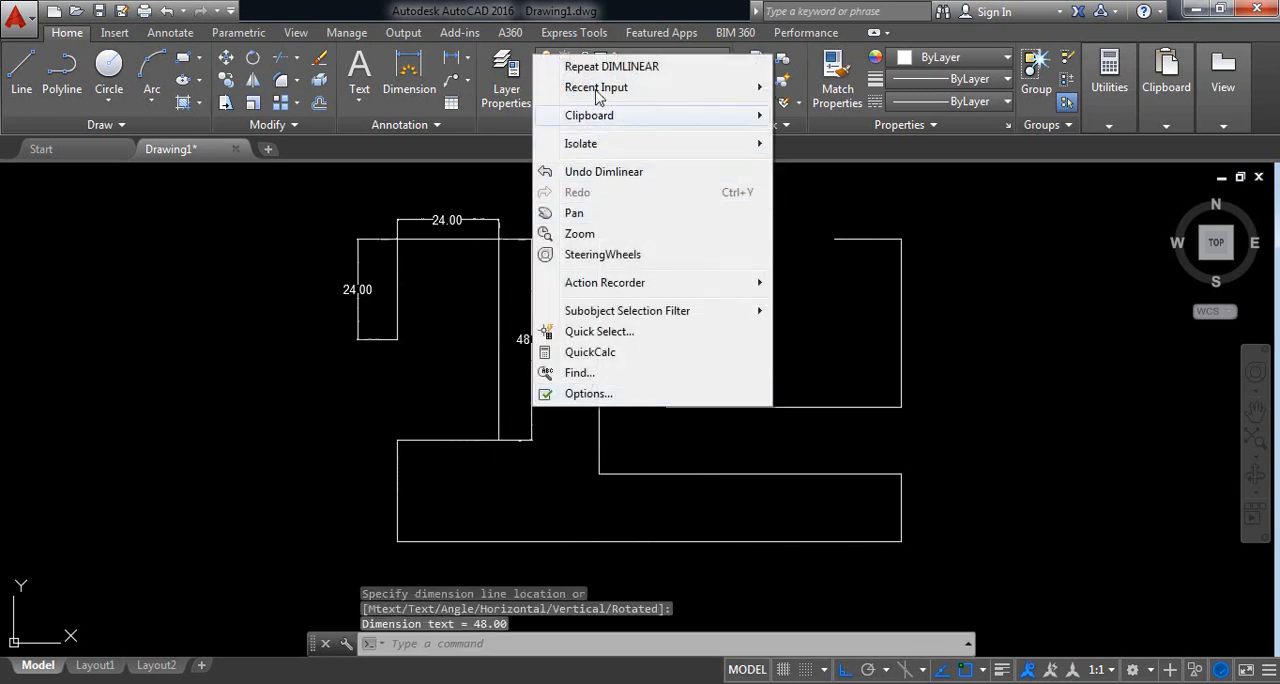
left_click(592, 60)
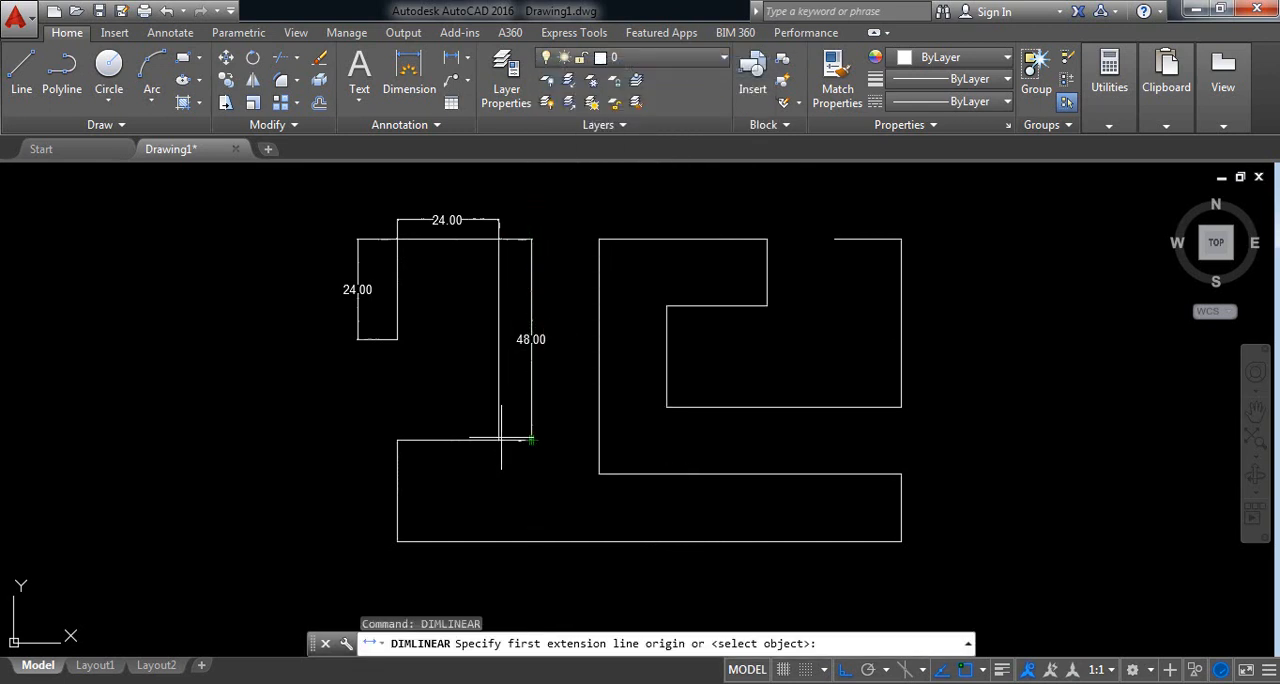
left_click(498, 440)
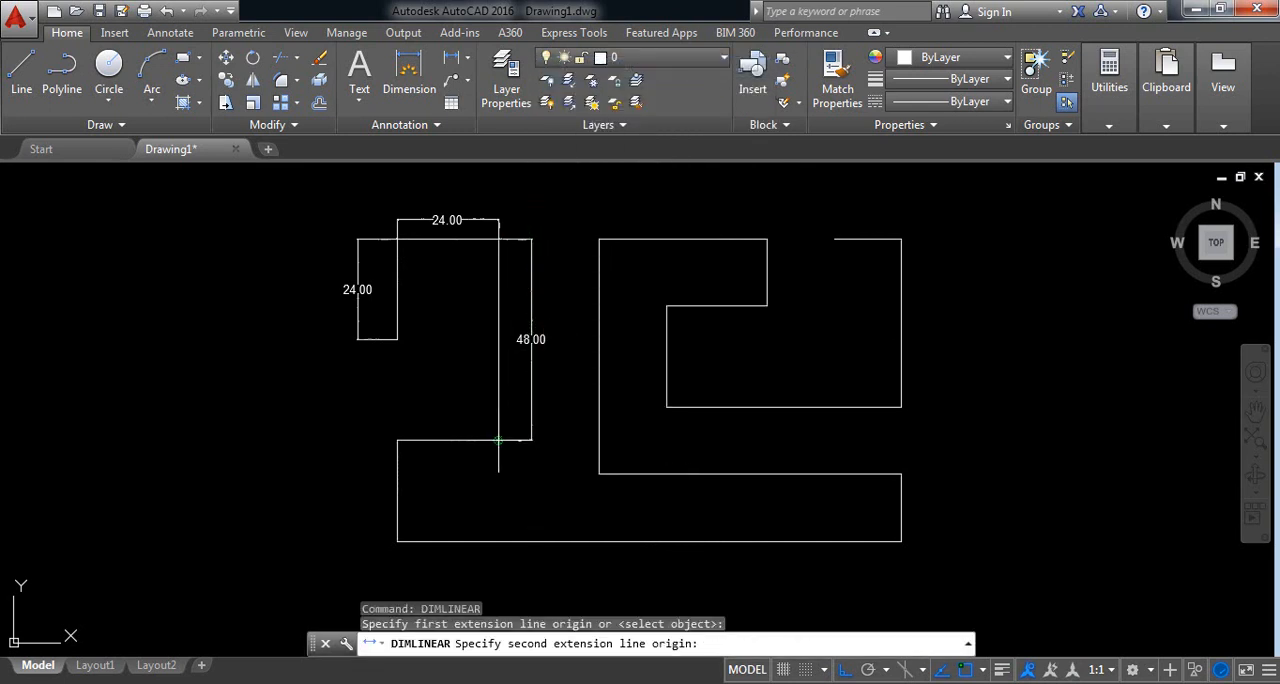
left_click(397, 440)
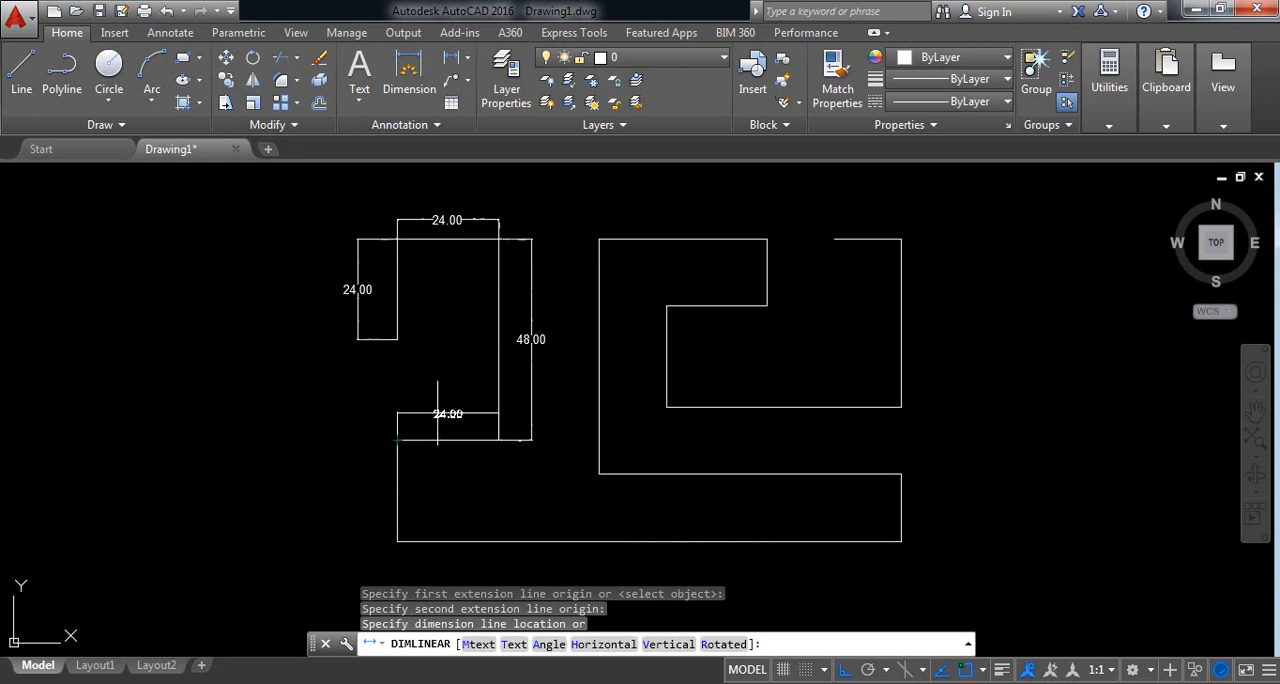
left_click(432, 414)
Step: Add a vertical linear dimension to the profile's lower-left edge, placed outside on its left
right_click(440, 371)
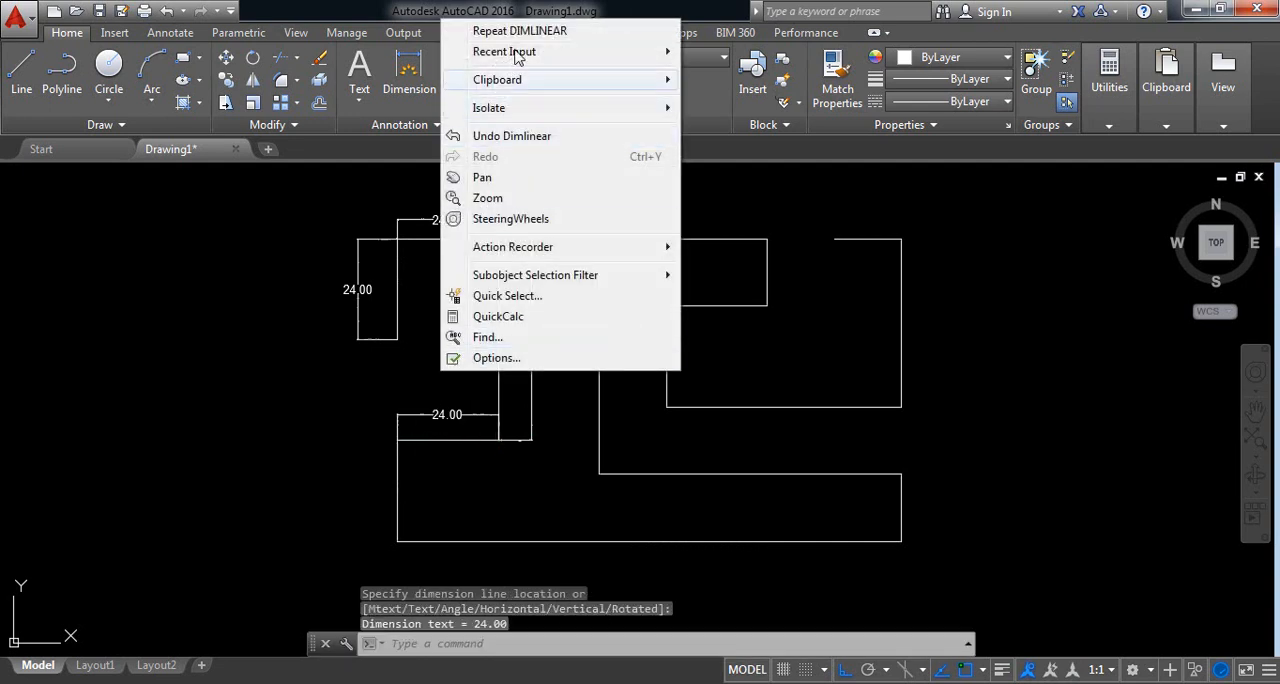
left_click(514, 25)
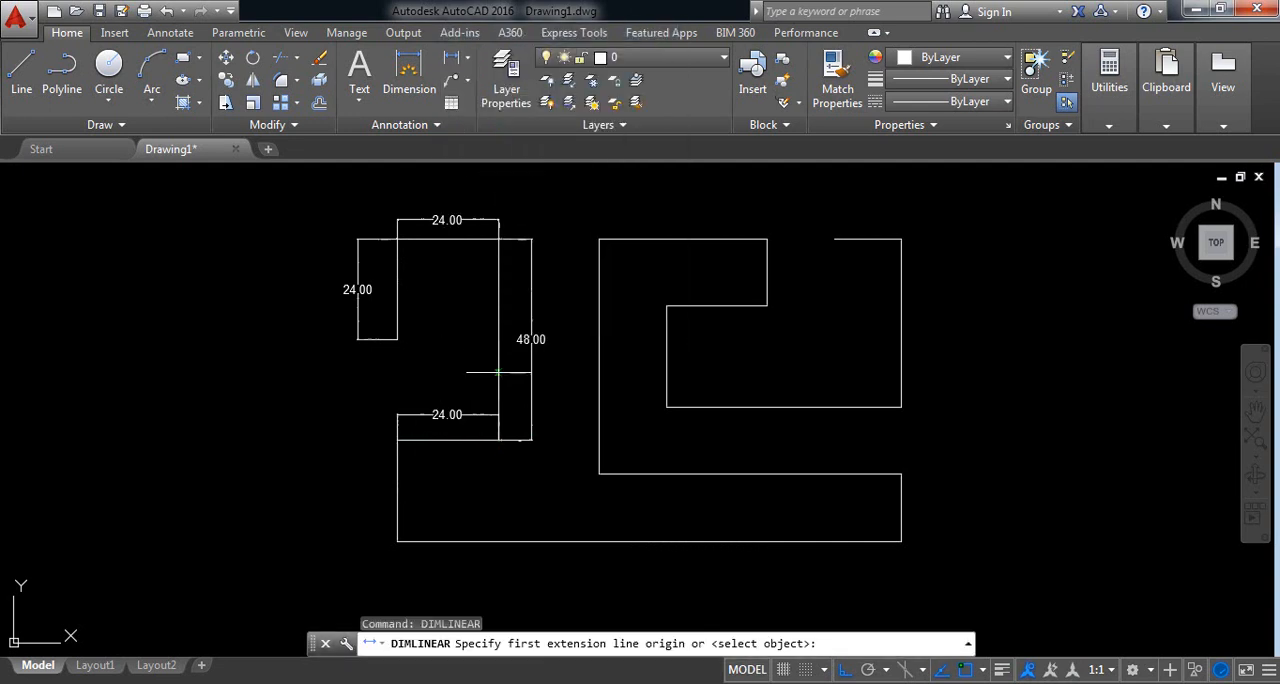
left_click(397, 440)
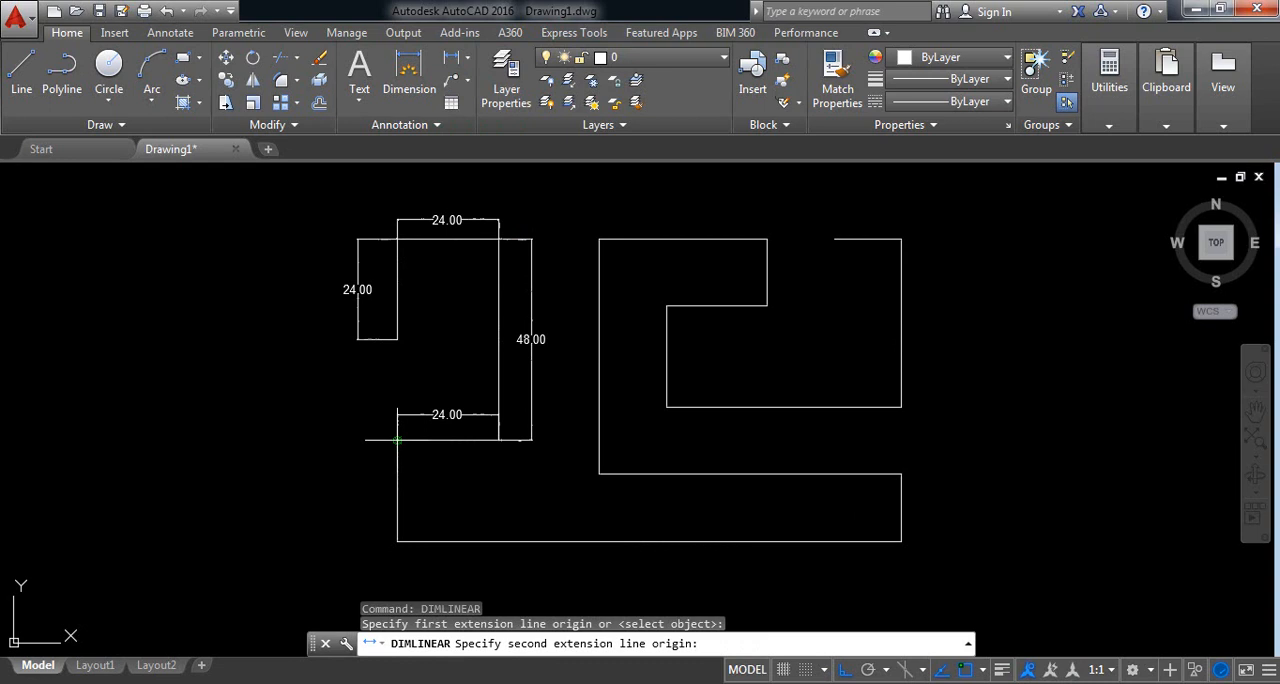
left_click(381, 537)
left_click(361, 505)
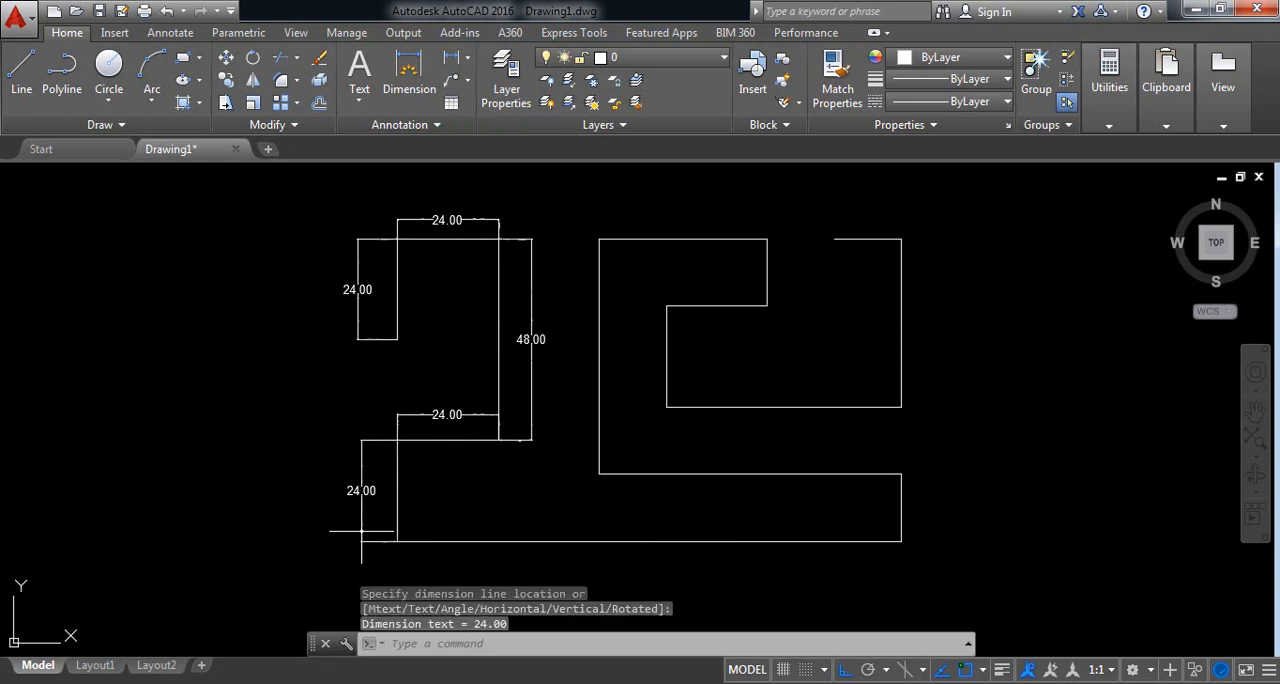
Step: Add a horizontal linear dimension along the profile's full bottom edge, placed below it
right_click(425, 503)
left_click(502, 155)
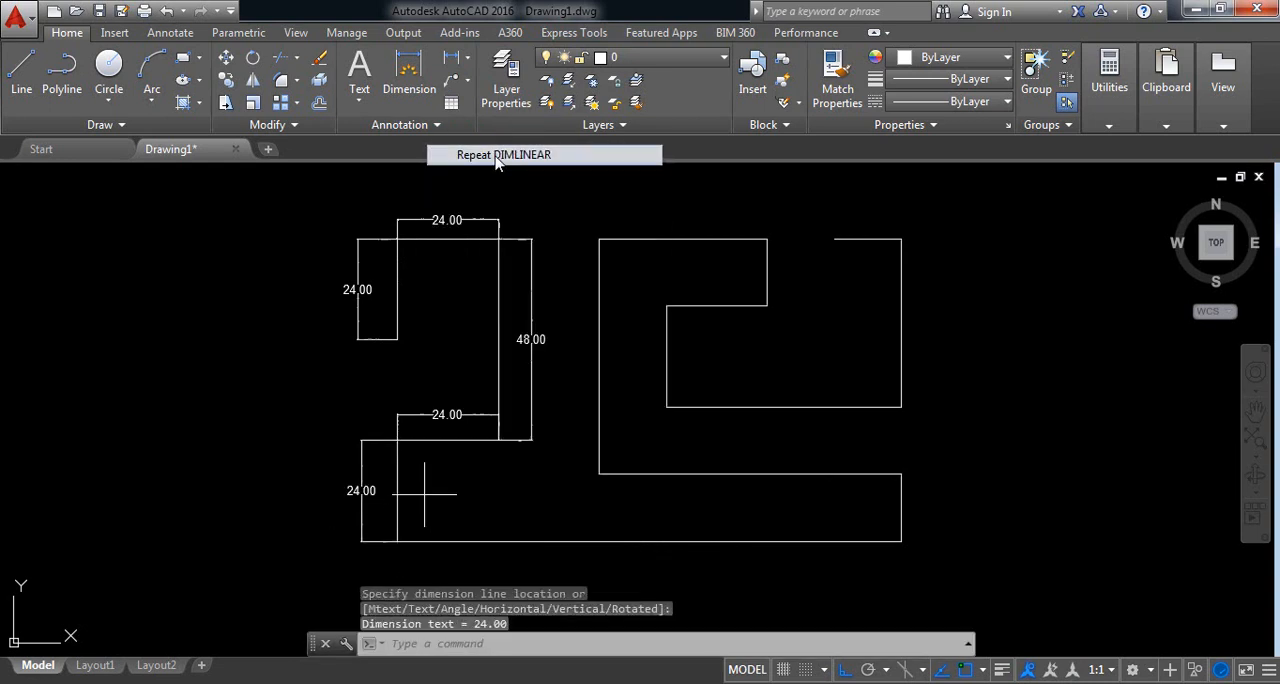
left_click(398, 541)
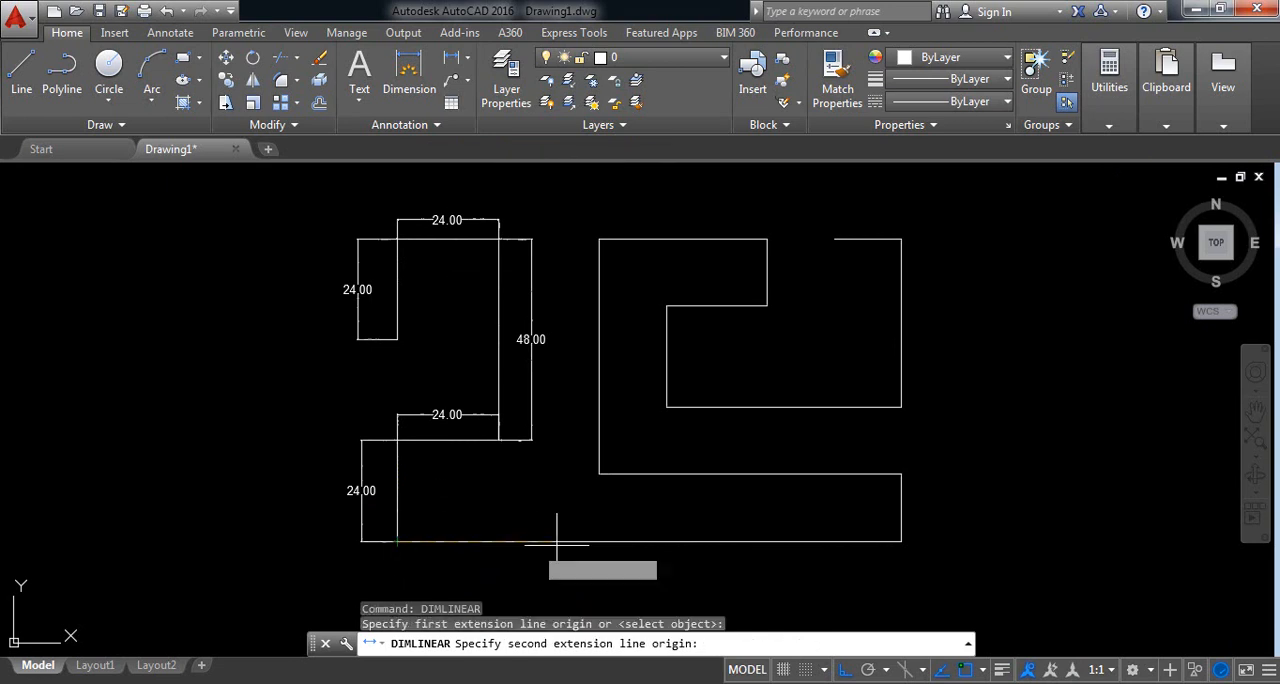
left_click(901, 541)
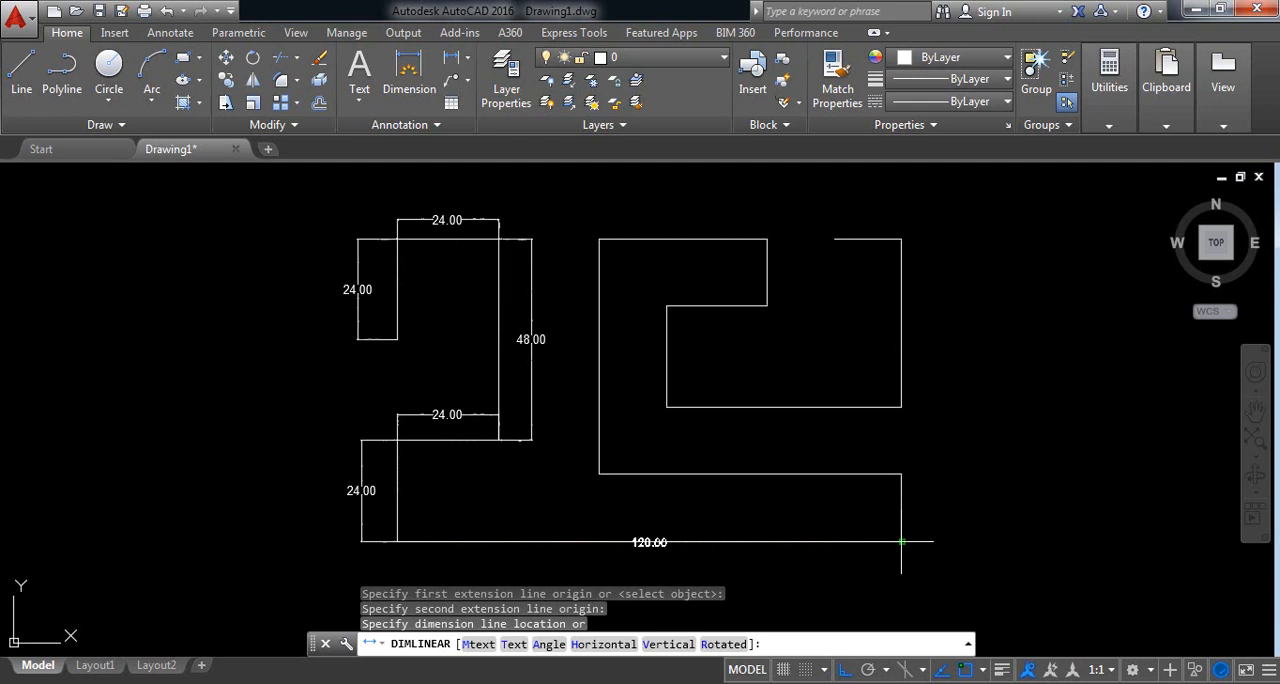
left_click(823, 565)
Step: Add a vertical linear dimension to the short lower-right edge, placed outside on its right
right_click(778, 520)
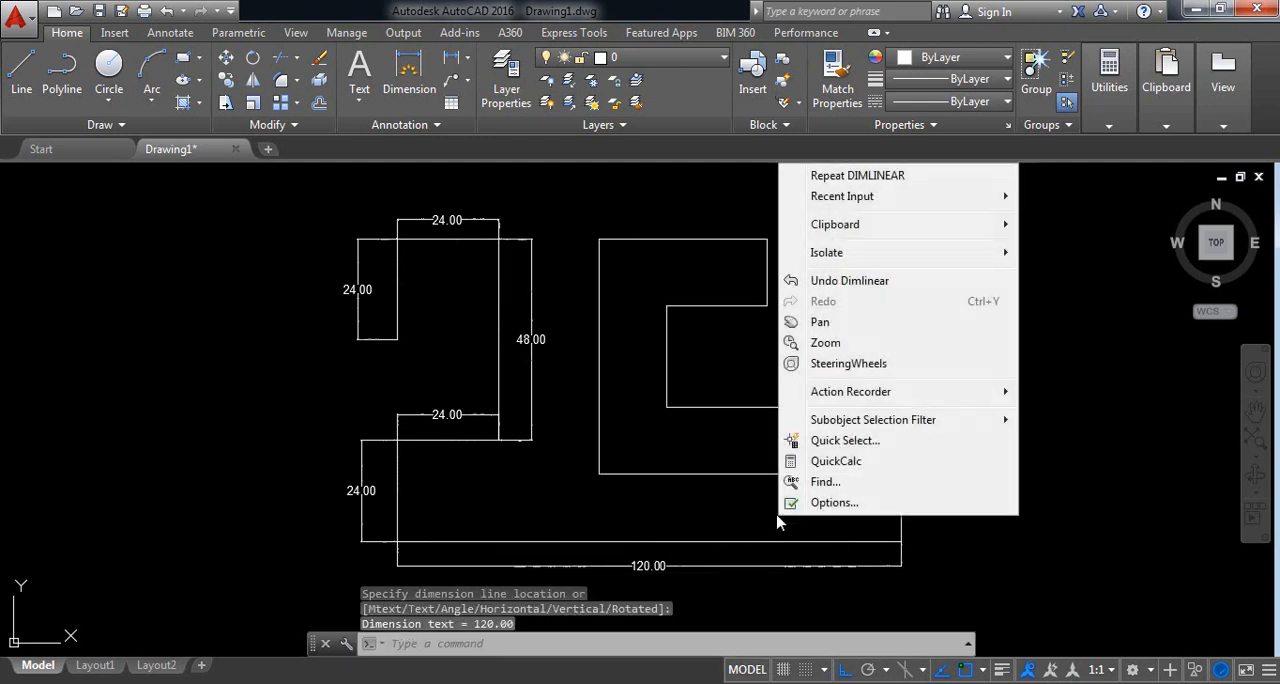
left_click(826, 174)
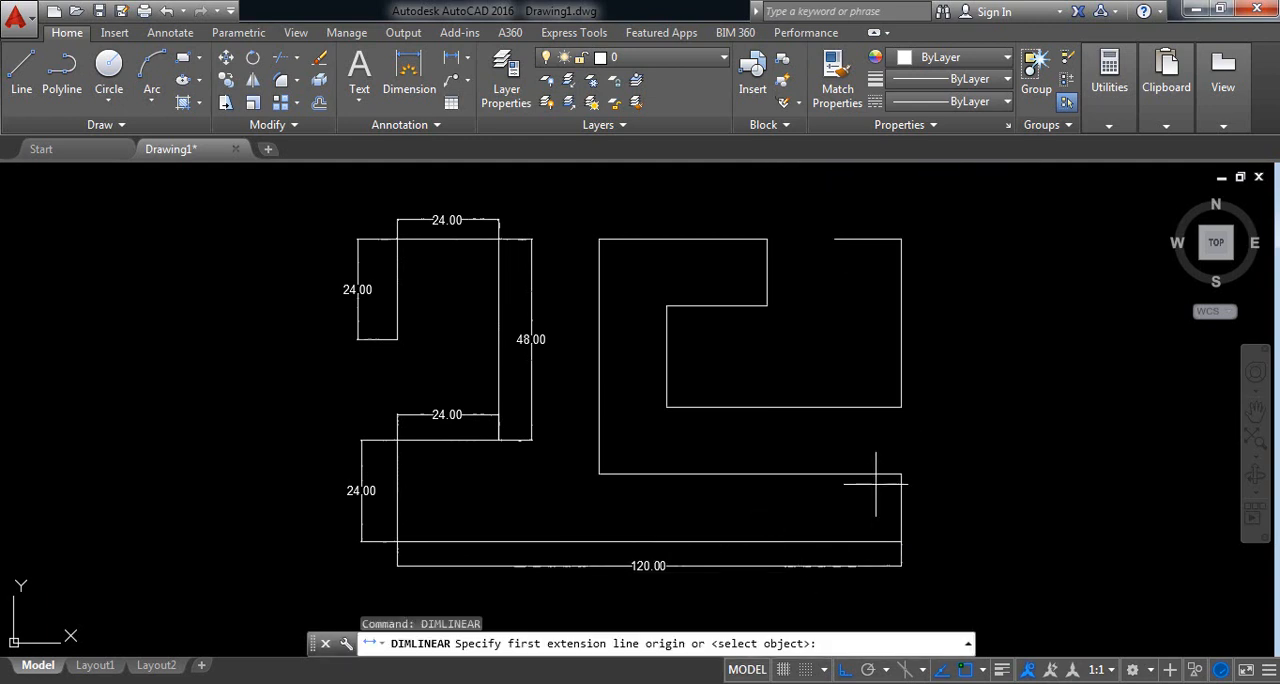
left_click(901, 541)
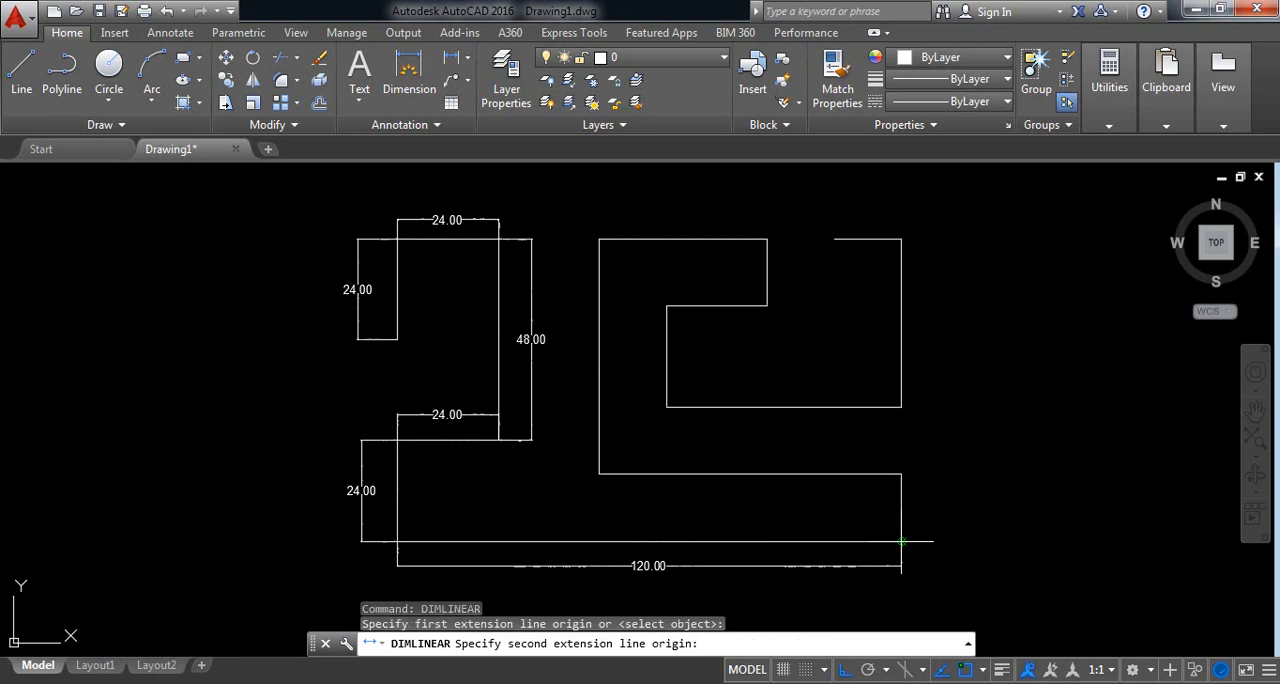
left_click(901, 474)
left_click(928, 507)
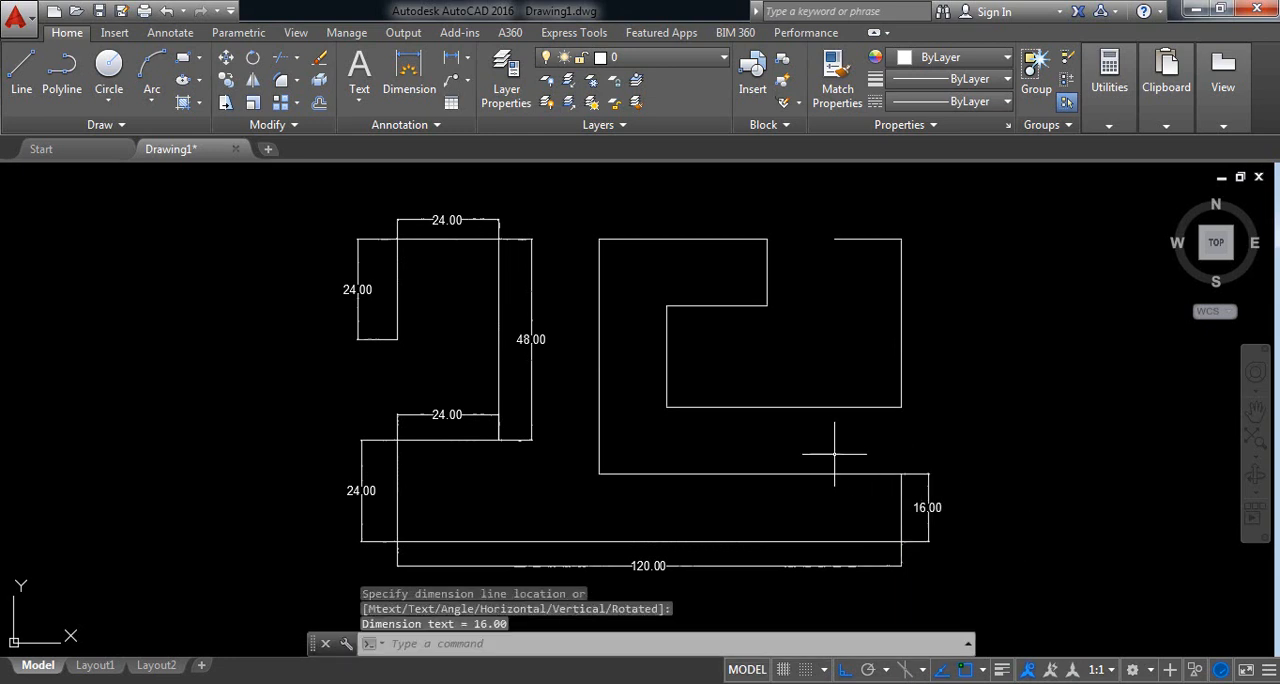
Step: Dimension the long horizontal edge running left from the top of the lower-right edge, placing the linear dimension below it
right_click(812, 445)
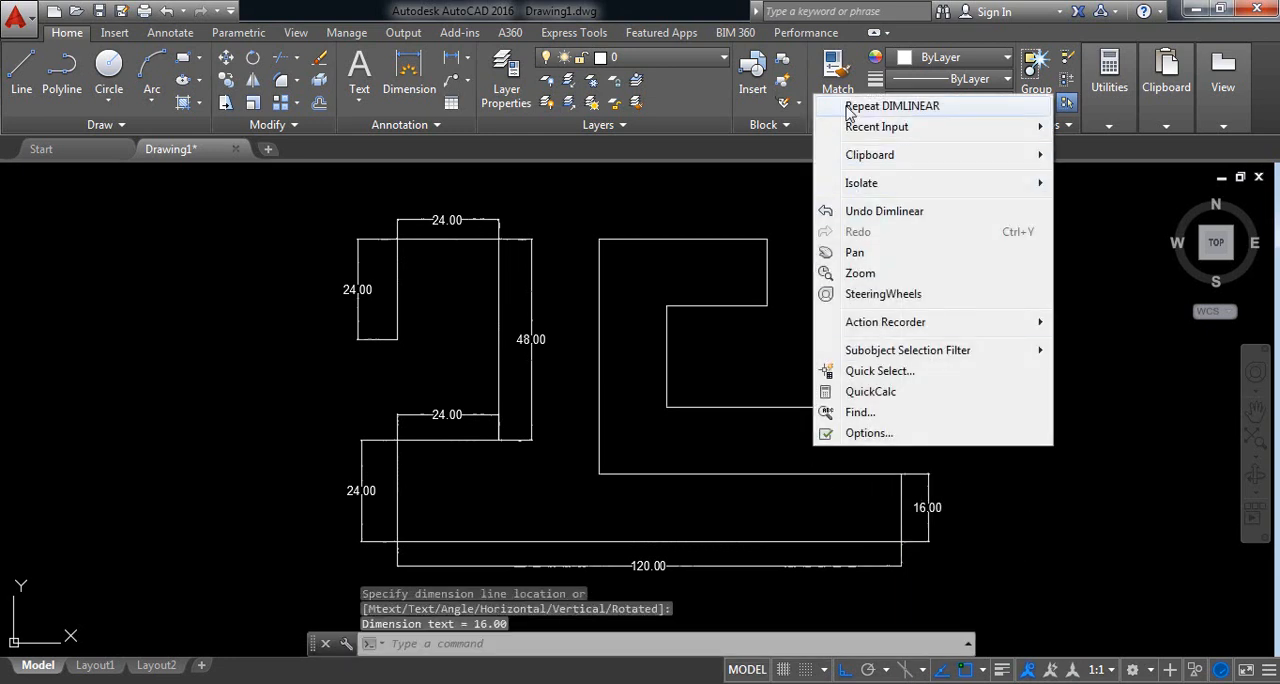
left_click(856, 105)
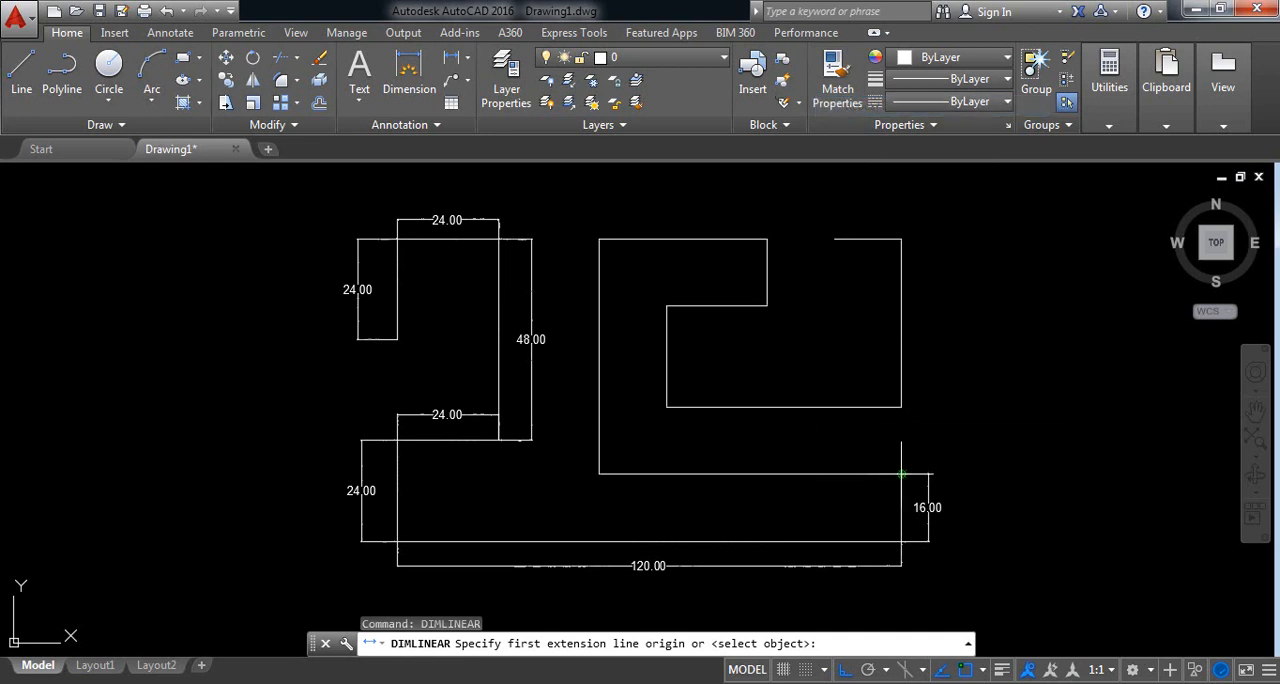
left_click(901, 474)
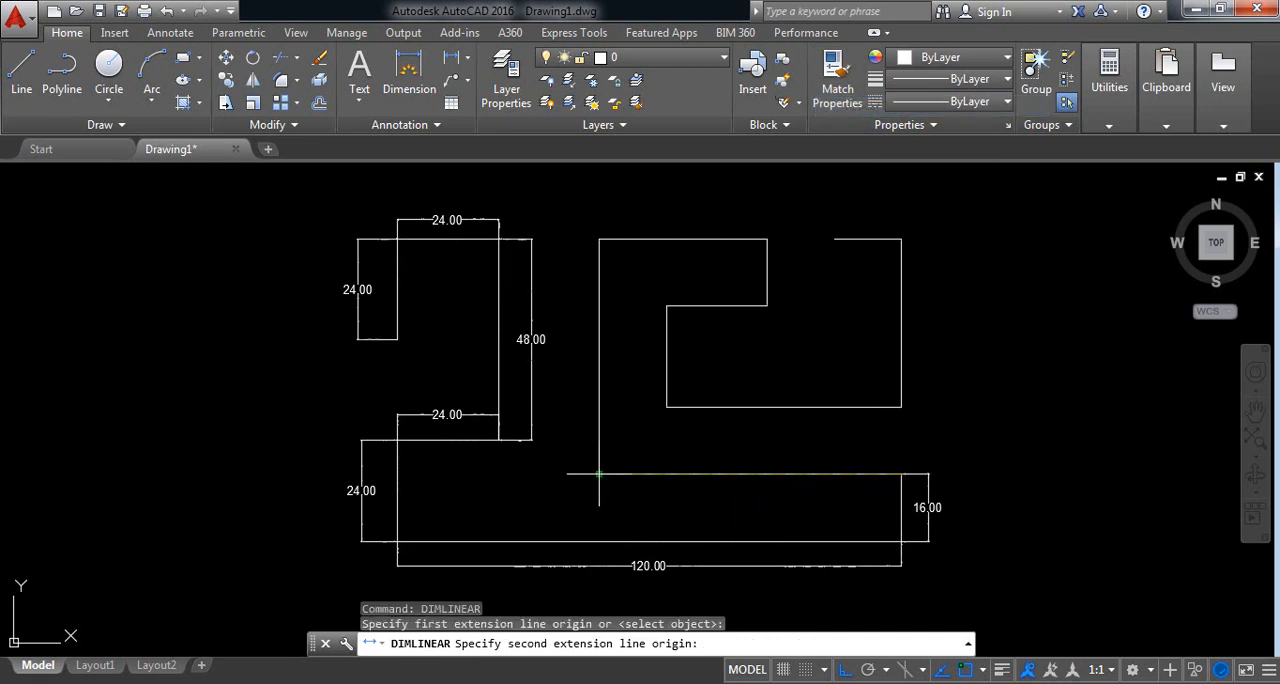
left_click(599, 474)
left_click(700, 497)
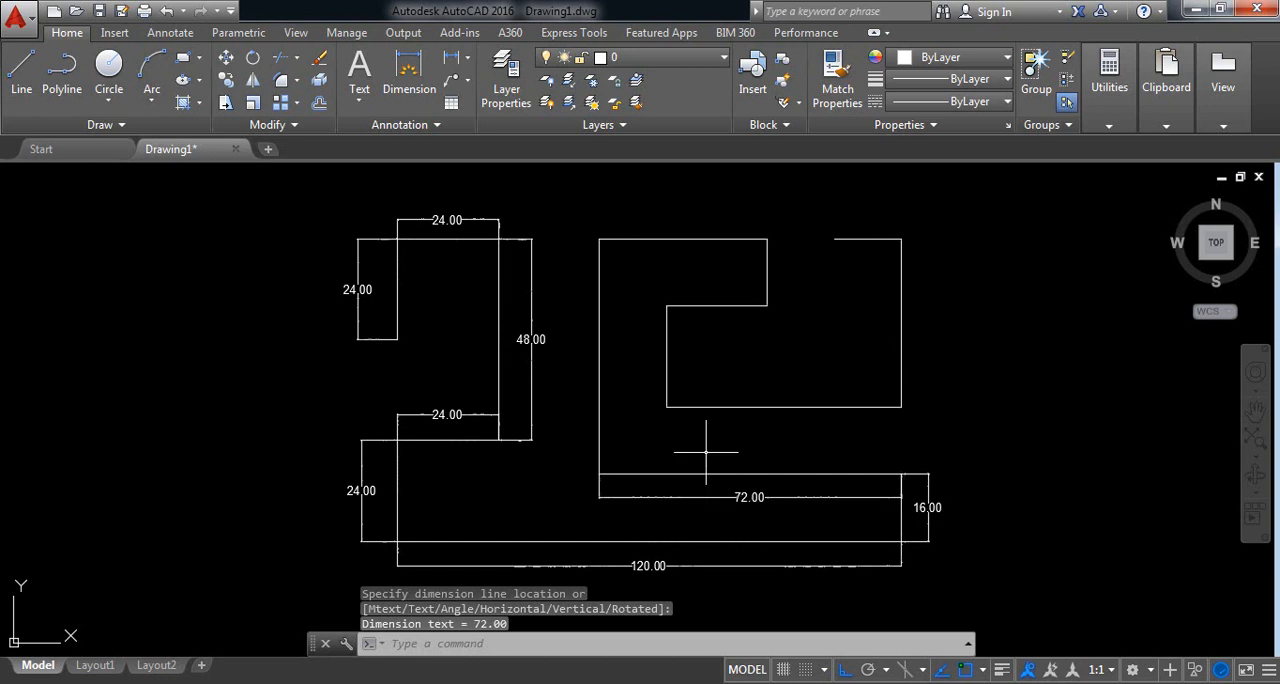
Step: Add a vertical linear dimension to the long middle edge rising from that horizontal edge, placed on its left side
right_click(706, 452)
left_click(760, 108)
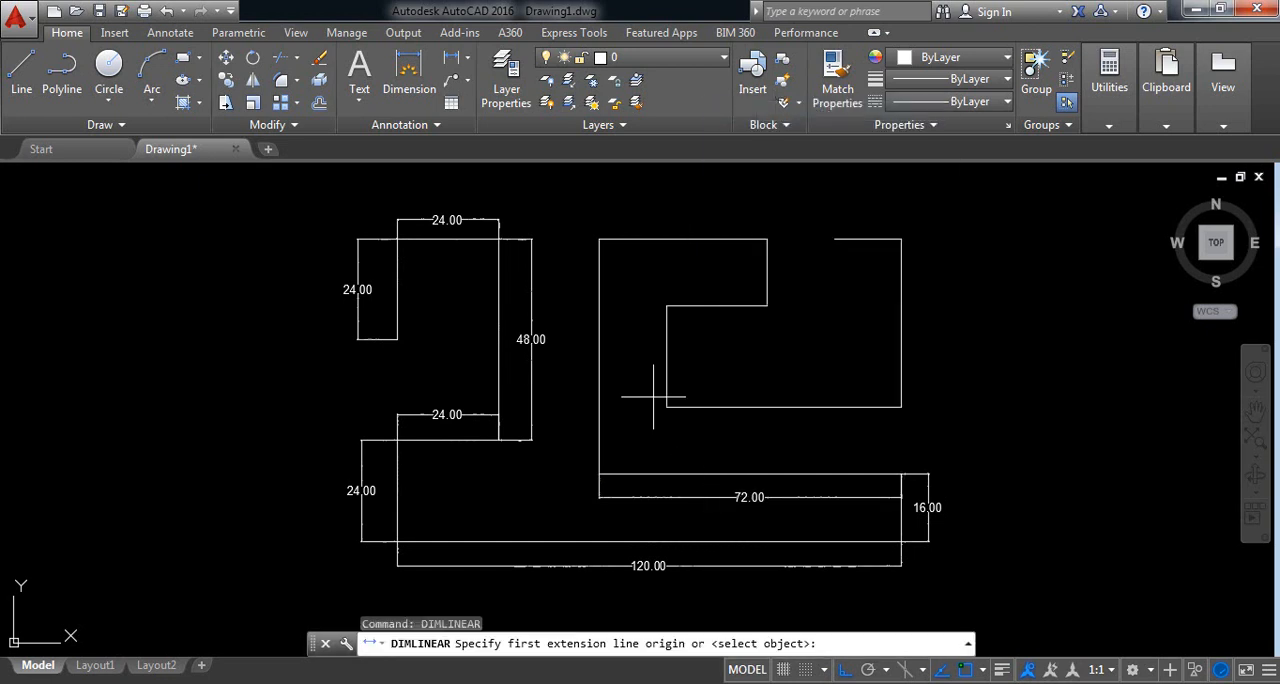
left_click(599, 474)
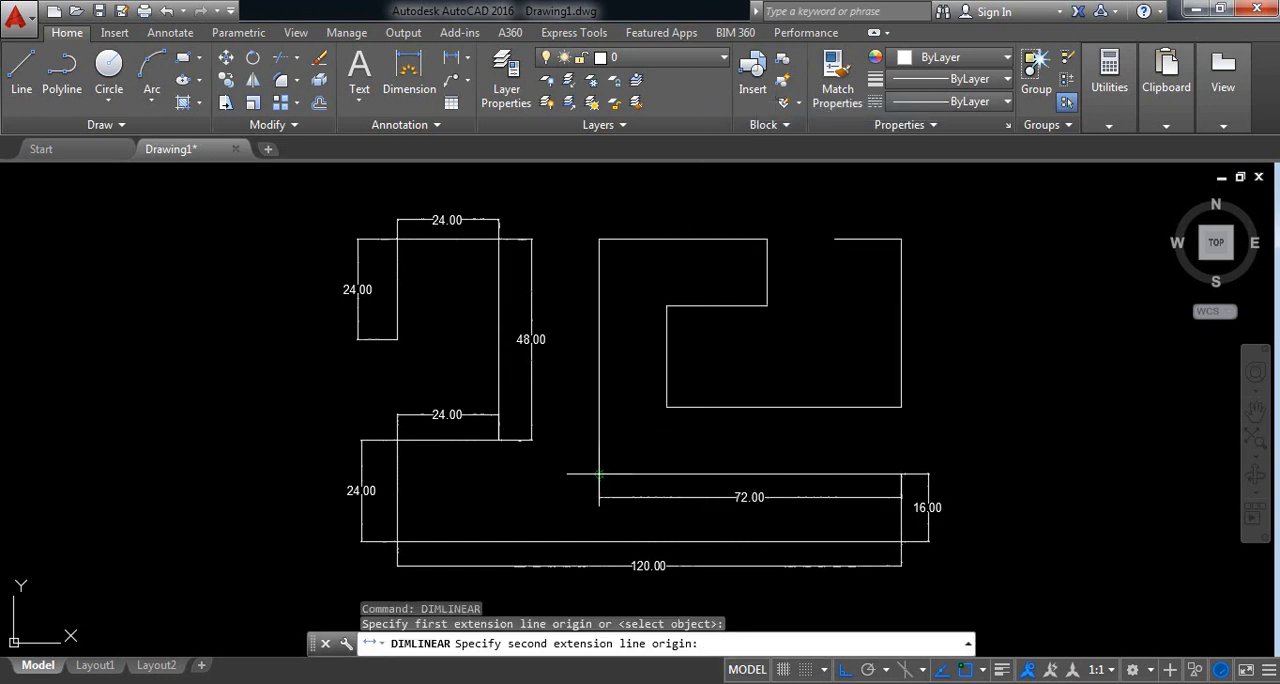
left_click(599, 239)
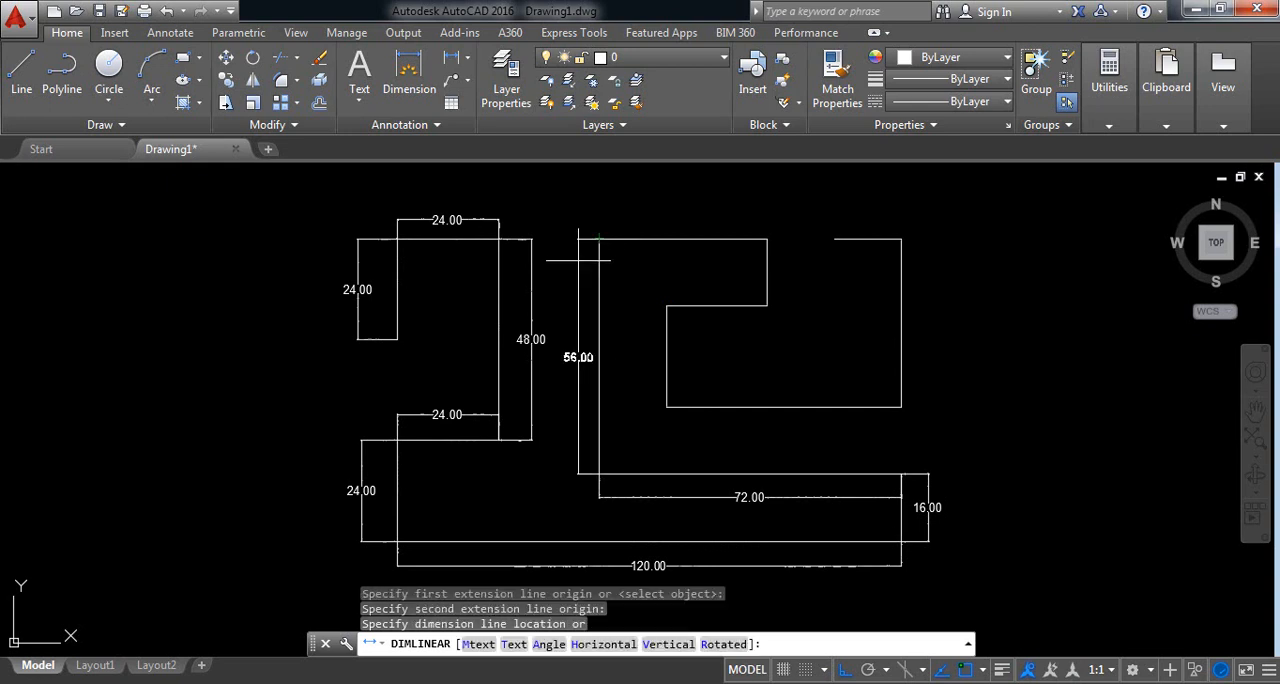
left_click(574, 330)
Step: Add a horizontal linear dimension to the top edge right of the middle vertical edge, placed above it
right_click(611, 287)
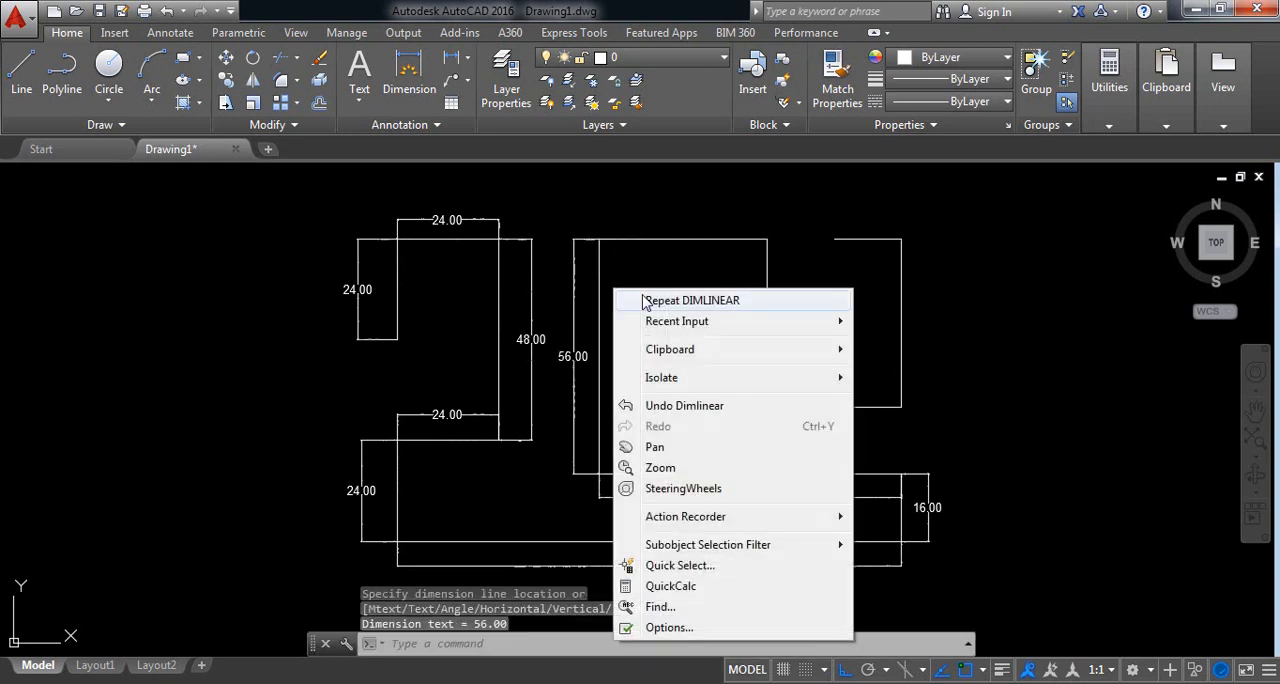
left_click(648, 298)
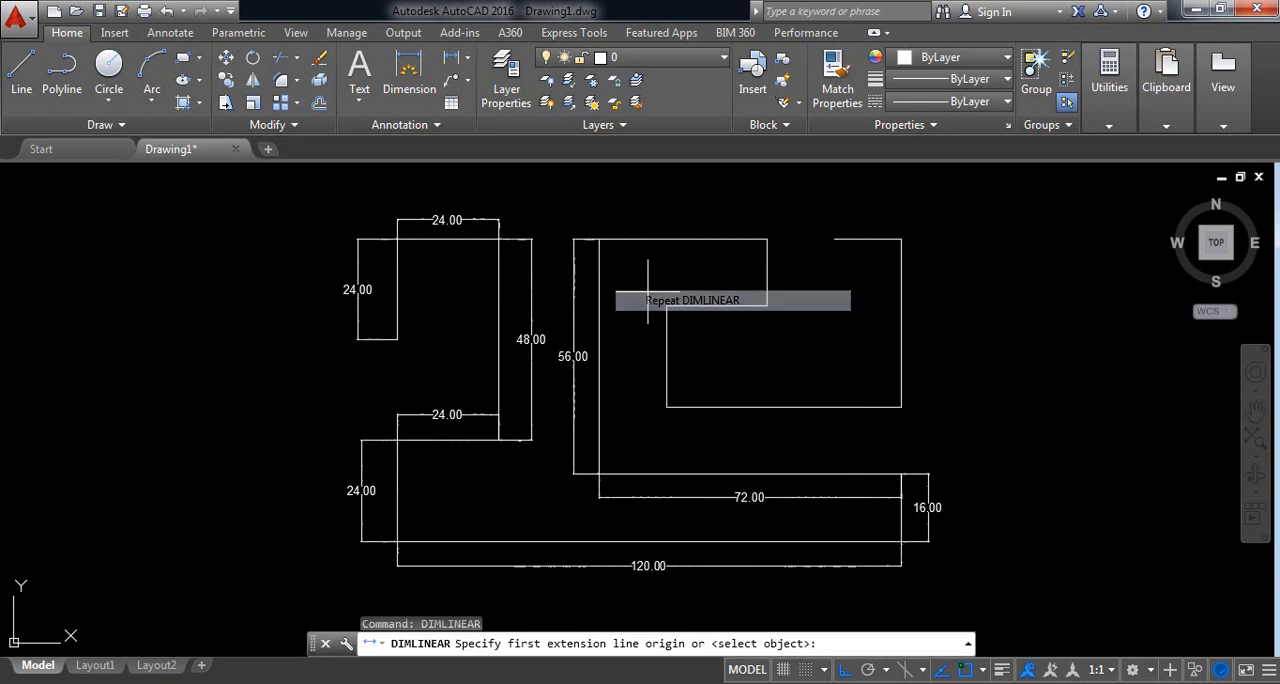
left_click(589, 239)
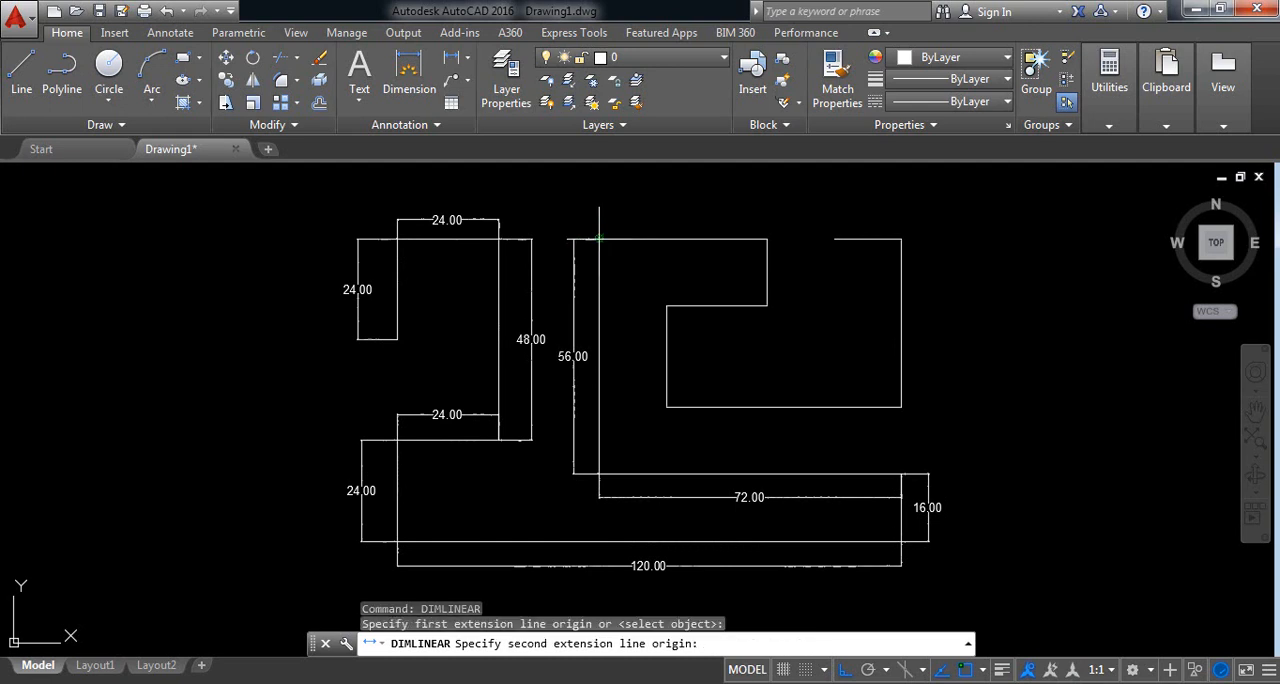
left_click(767, 238)
left_click(737, 215)
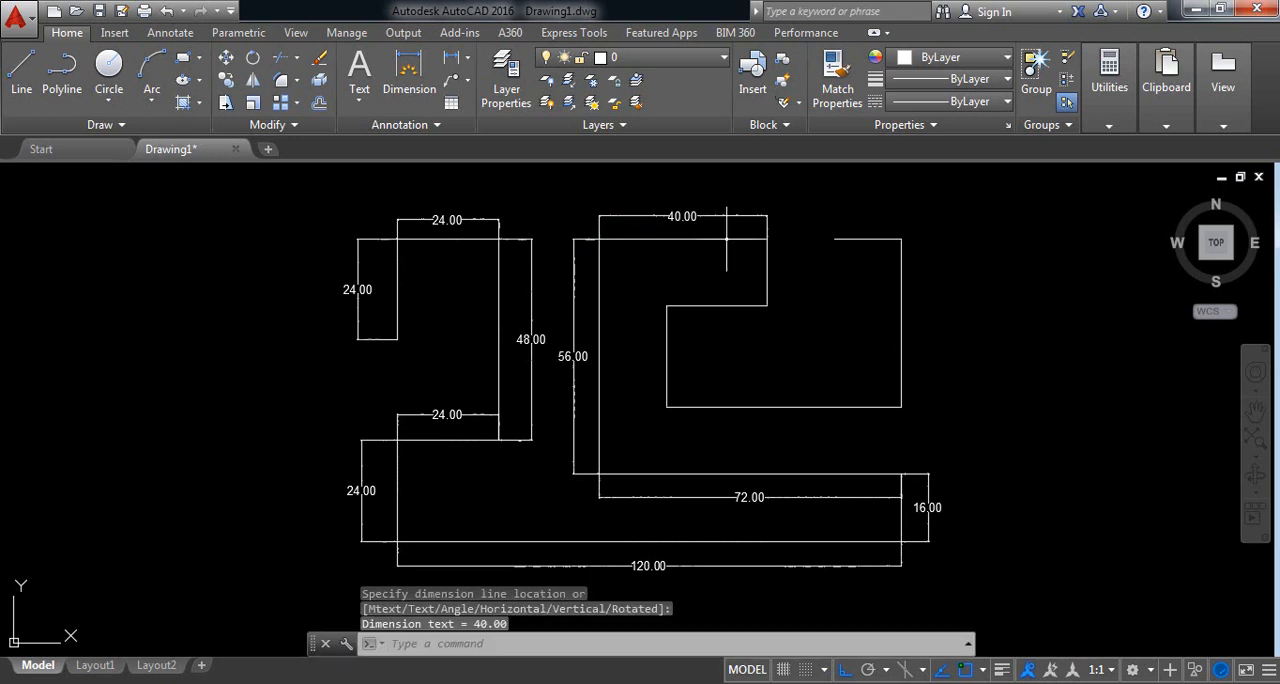
Step: Add a vertical linear dimension to the short edge descending from the right end of the middle top edge, placed on its right
right_click(669, 267)
left_click(718, 279)
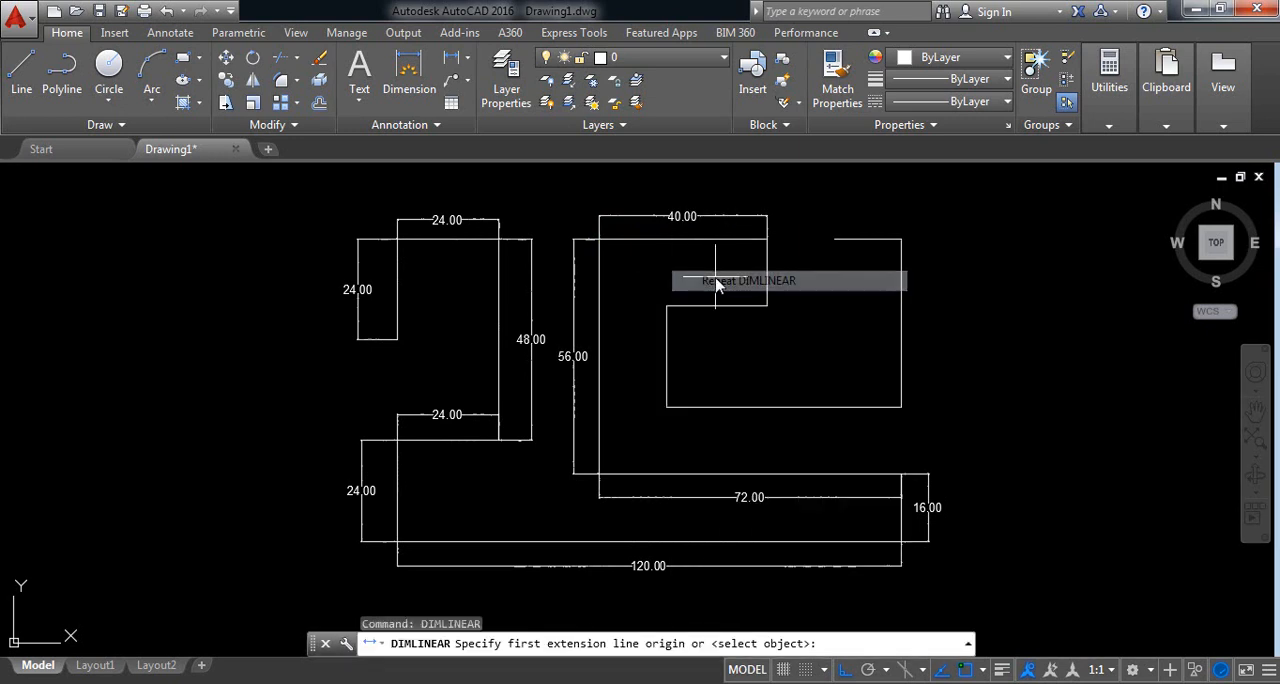
left_click(767, 238)
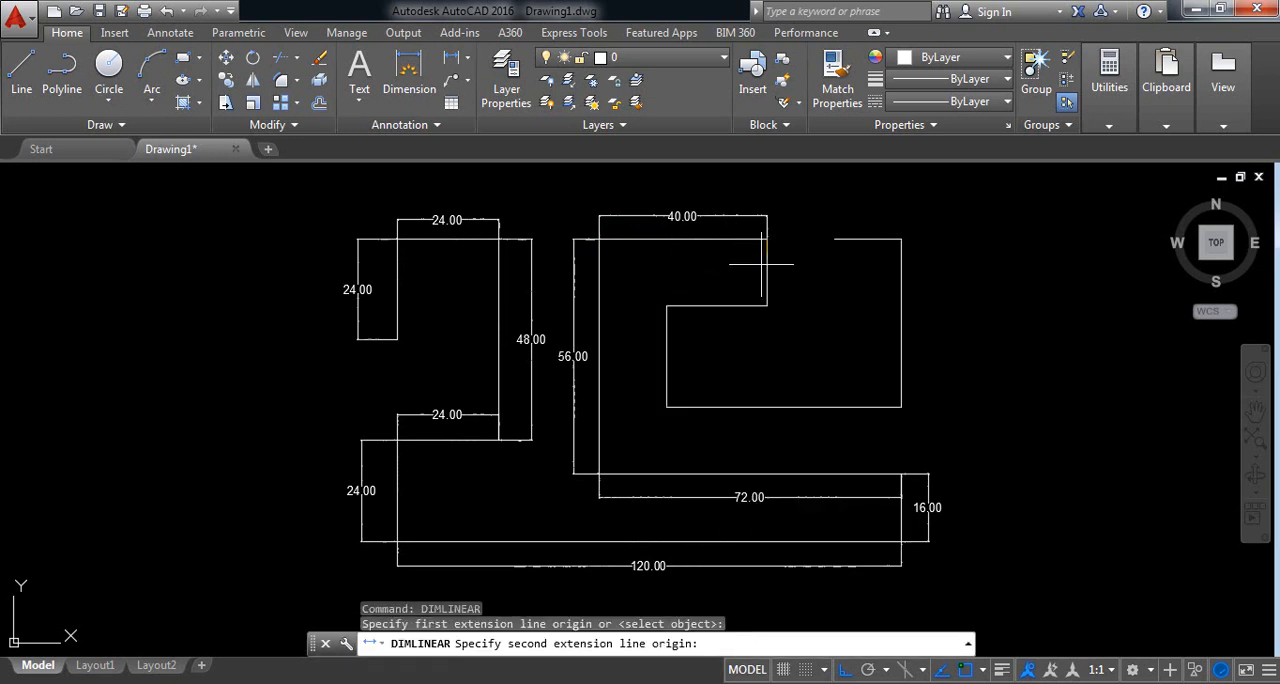
left_click(767, 305)
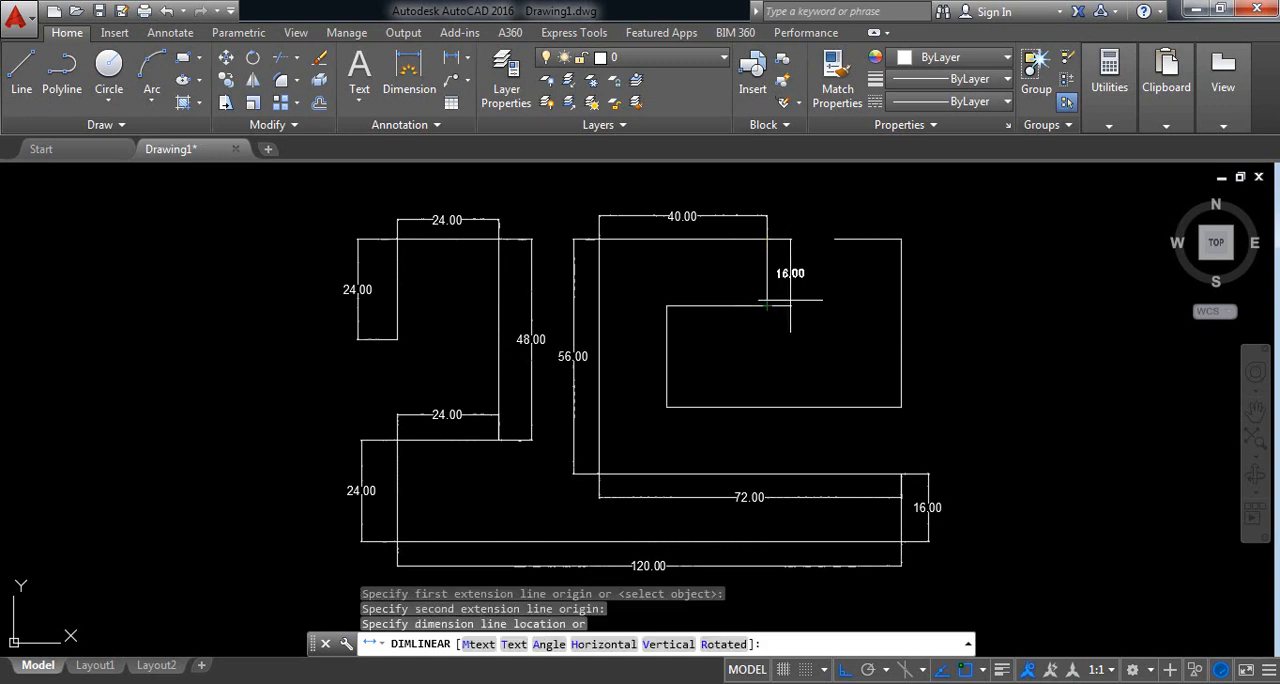
left_click(790, 300)
Step: Add a horizontal linear dimension to the short inner edge running left from the foot of that vertical edge, placed above it
right_click(766, 333)
left_click(801, 345)
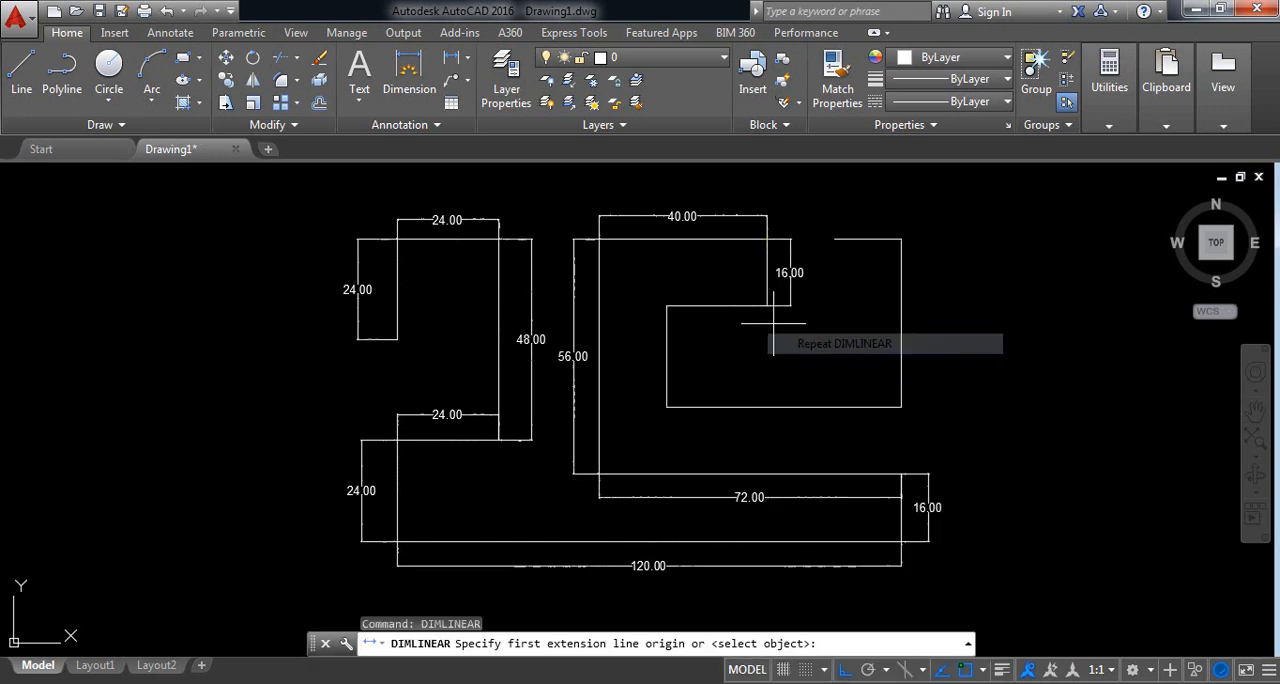
left_click(767, 305)
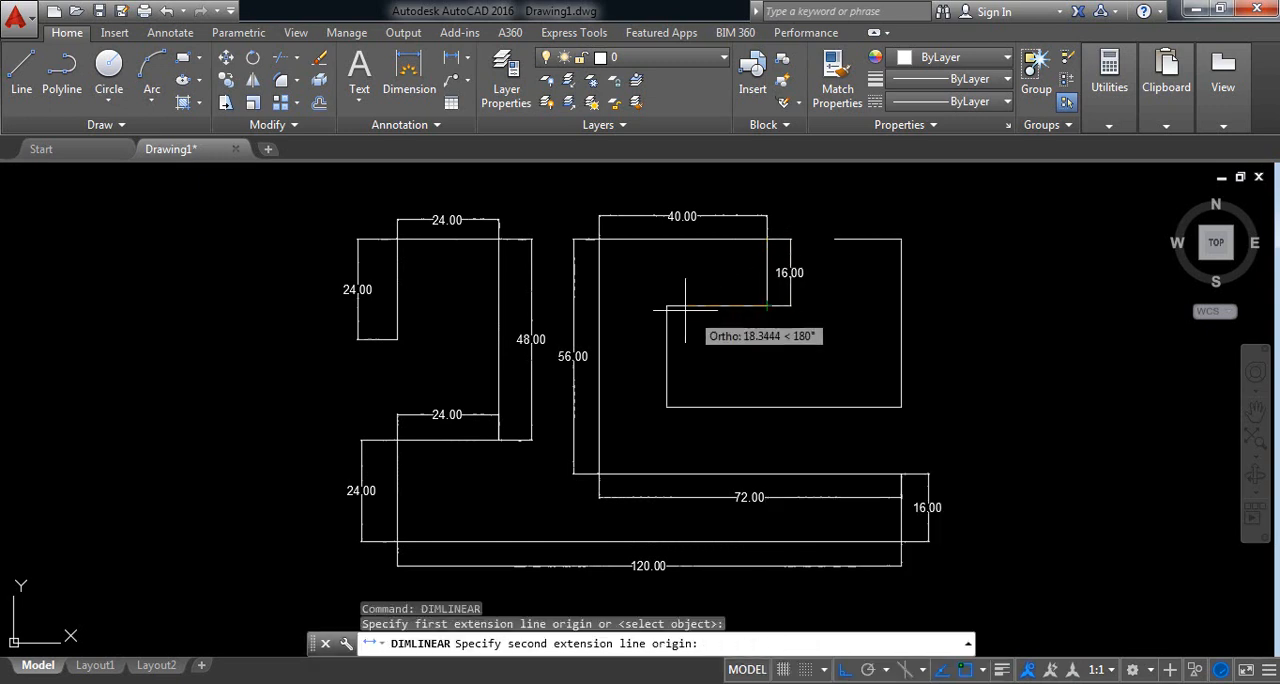
left_click(666, 305)
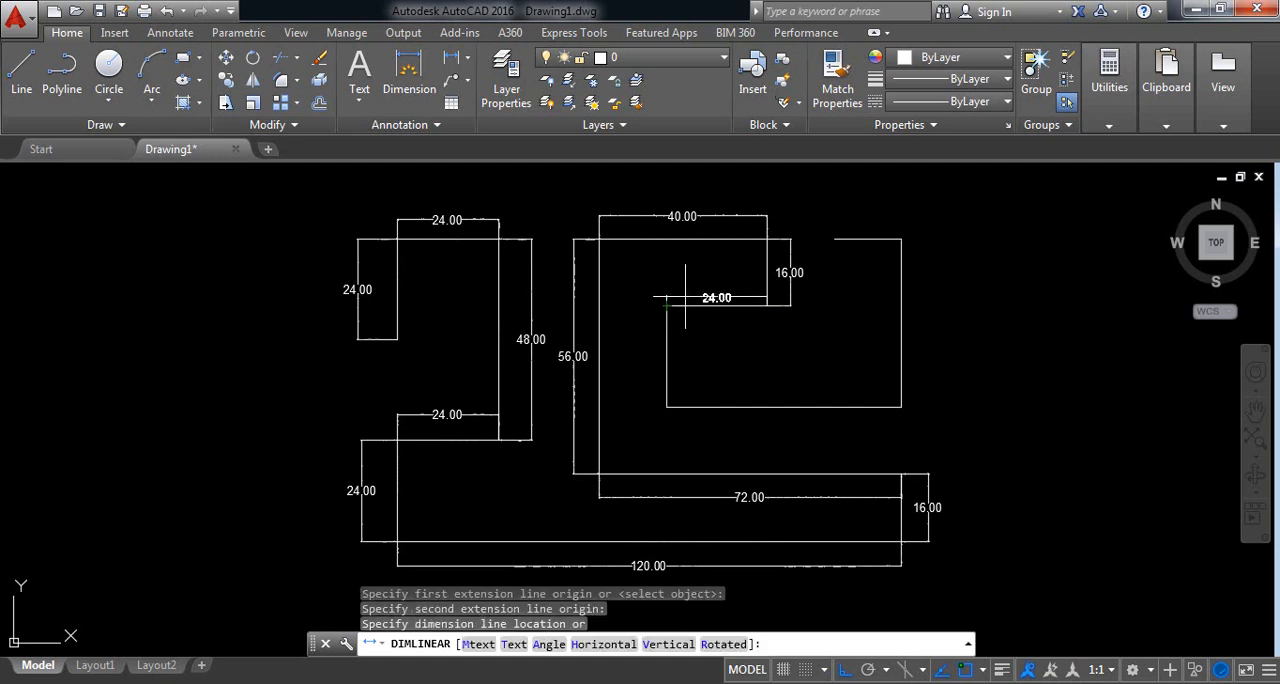
left_click(700, 281)
Step: Dimension the inner vertical edge descending from the left end of the short inner horizontal edge, placing the linear dimension on its left
right_click(715, 331)
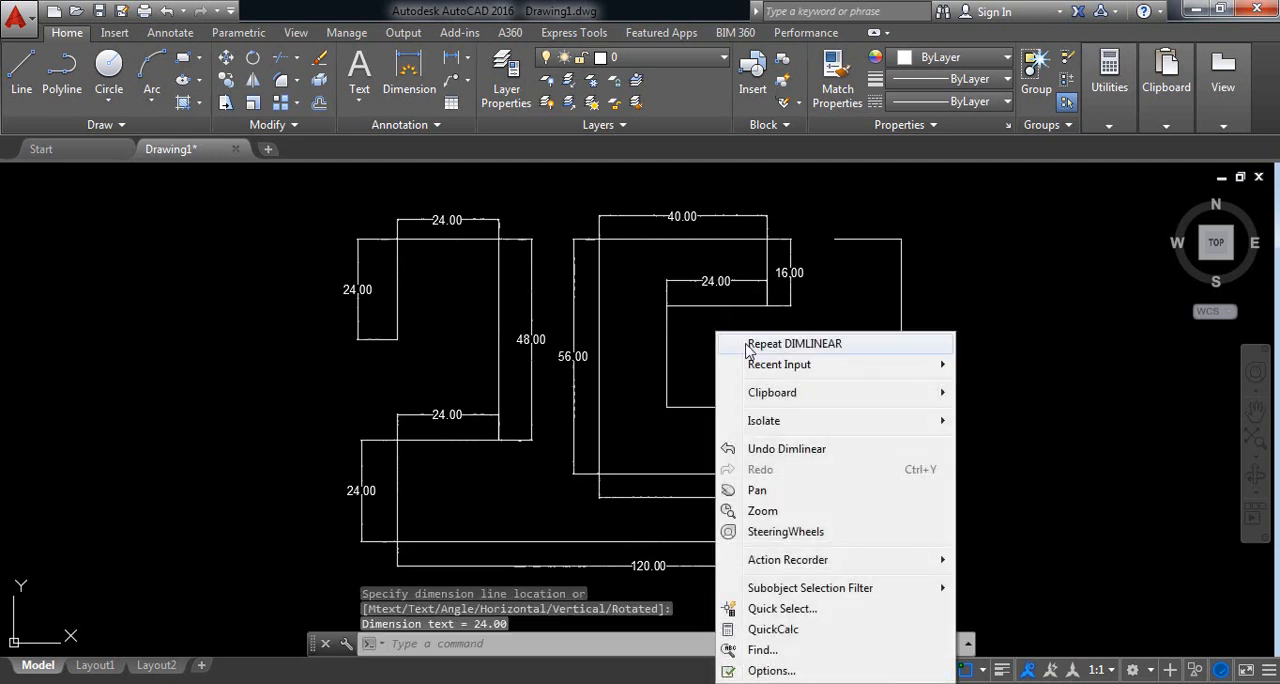
left_click(745, 345)
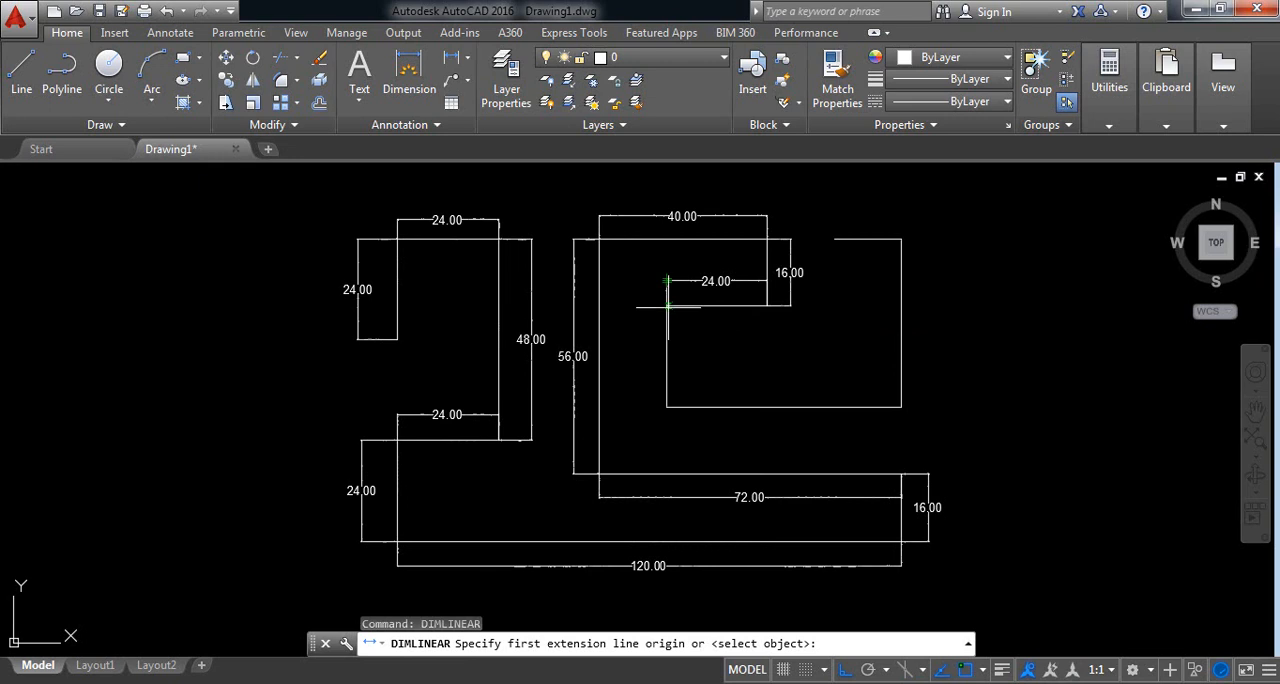
left_click(666, 305)
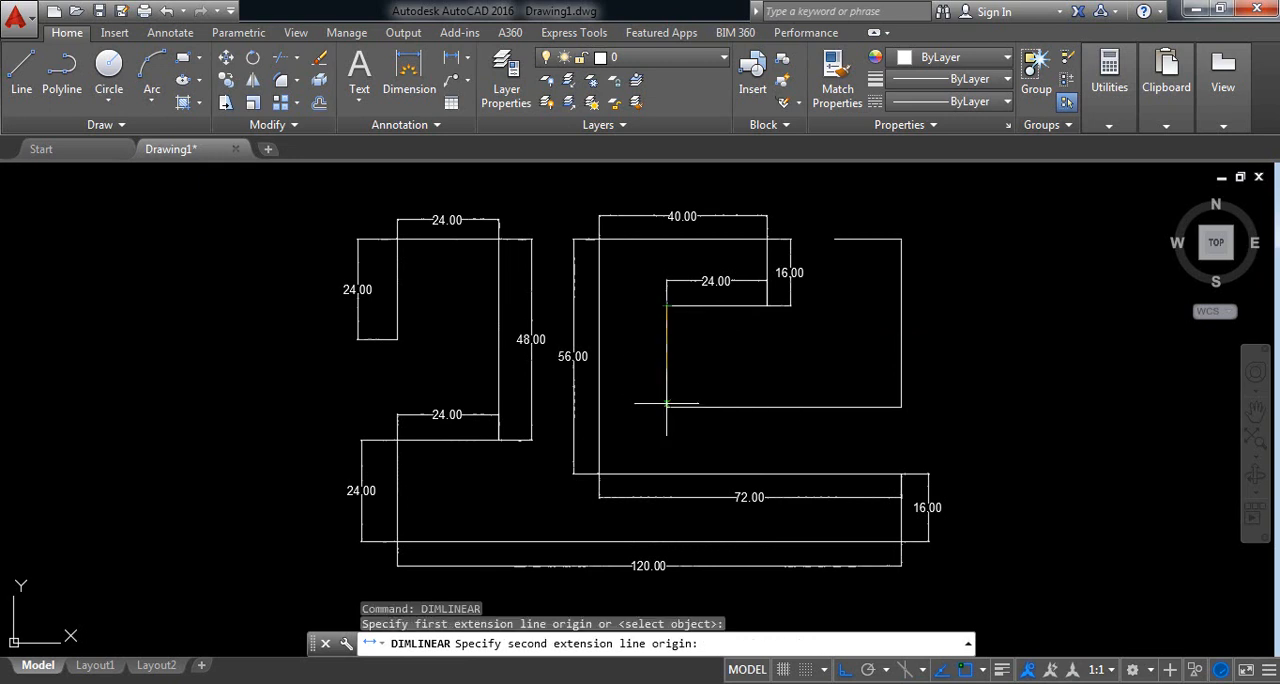
left_click(666, 407)
left_click(641, 360)
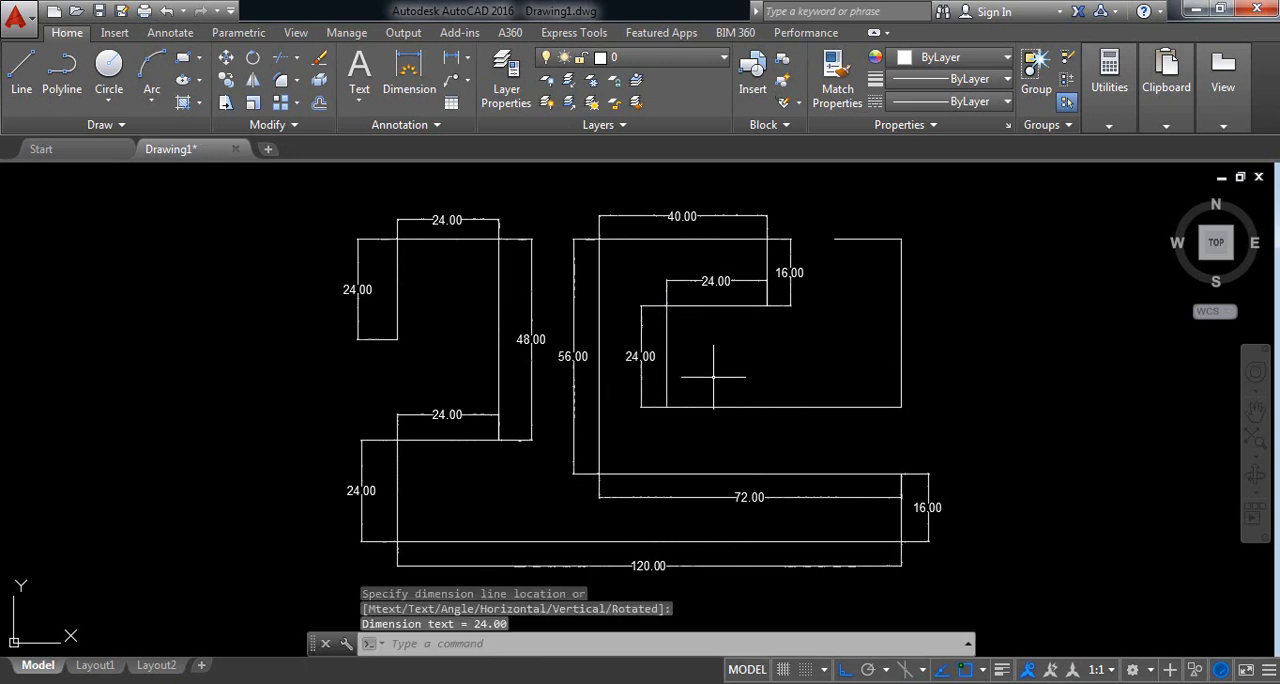
Step: Add a horizontal linear dimension to the inner edge running right from the foot of the inner vertical edge, placed below it
right_click(735, 381)
left_click(765, 36)
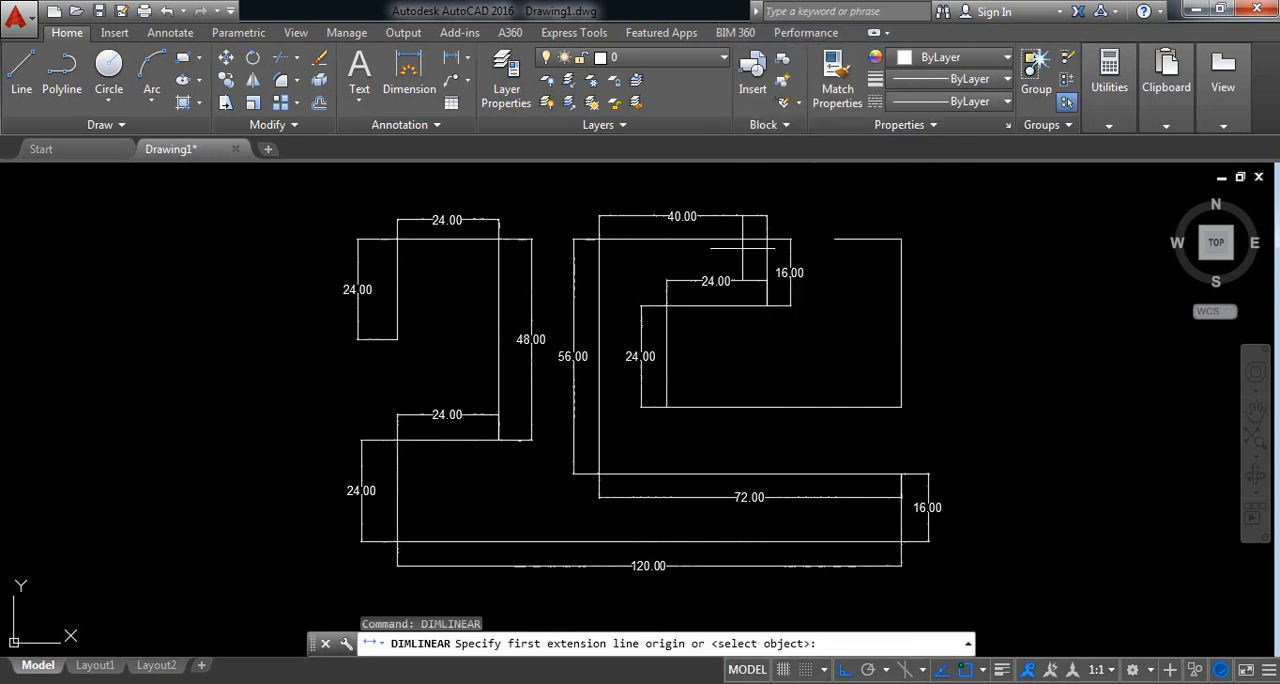
left_click(667, 407)
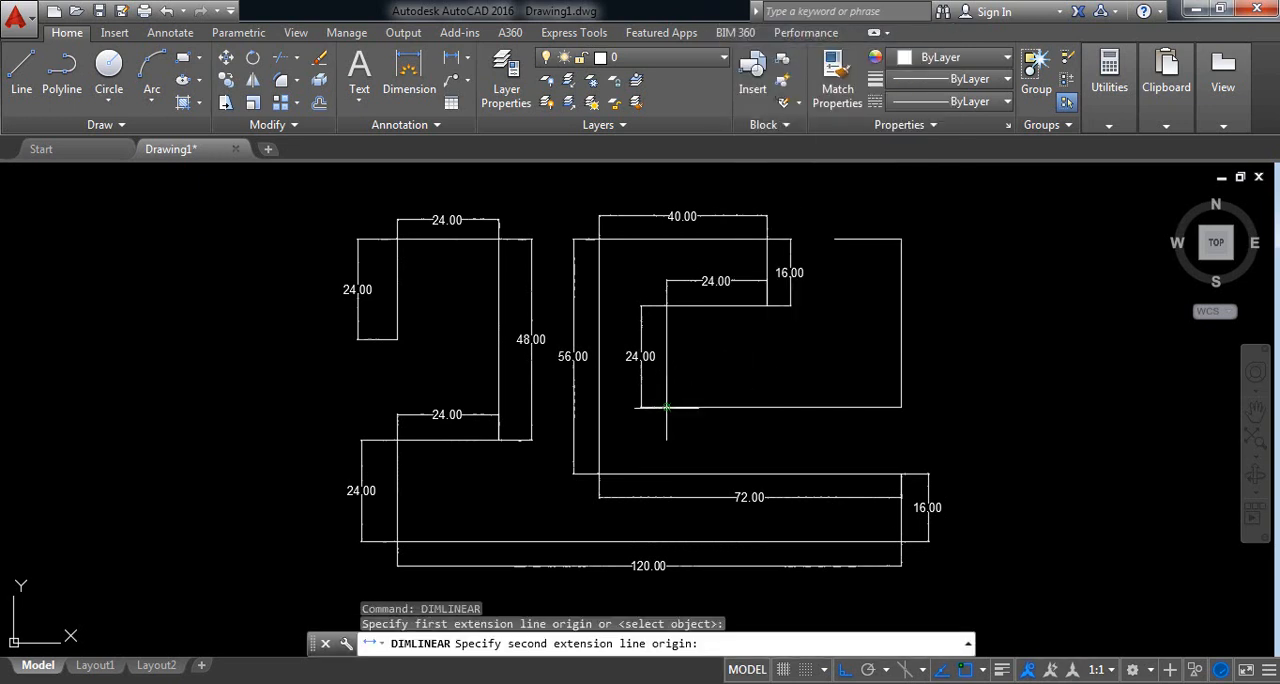
left_click(902, 407)
left_click(790, 429)
Step: Add a vertical linear dimension to the upper-right outer edge of the profile, placed outside on its right
right_click(830, 355)
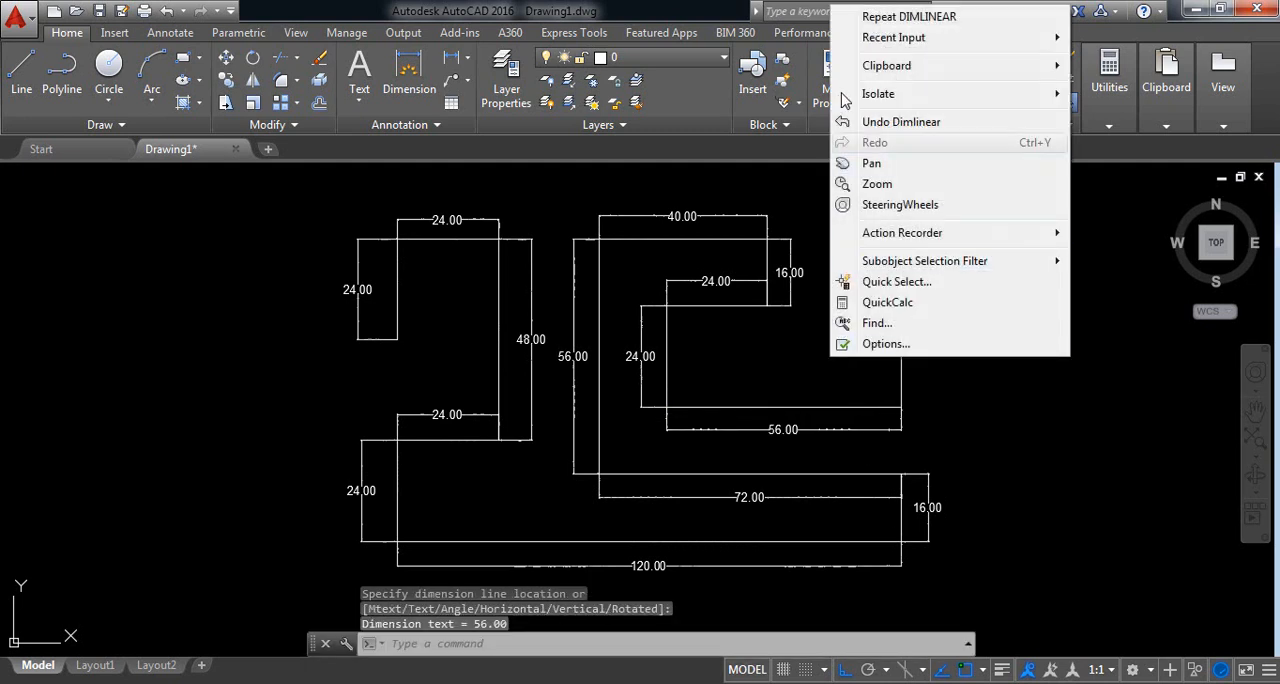
left_click(885, 17)
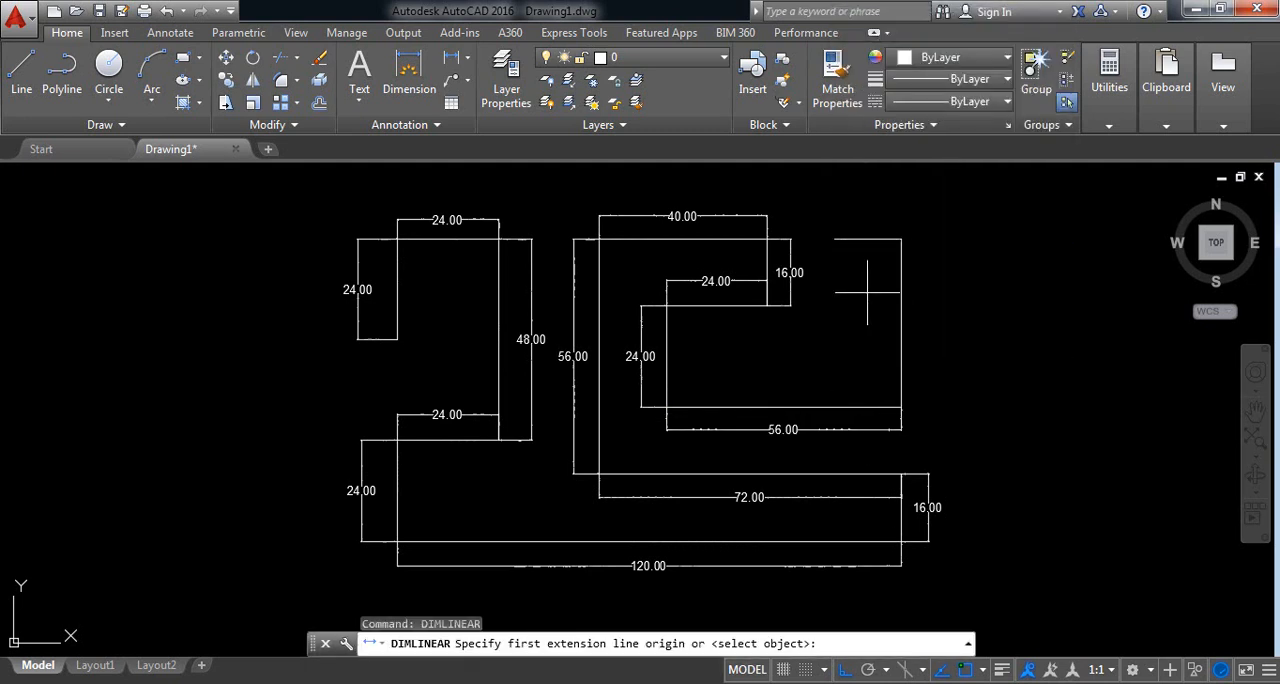
left_click(903, 404)
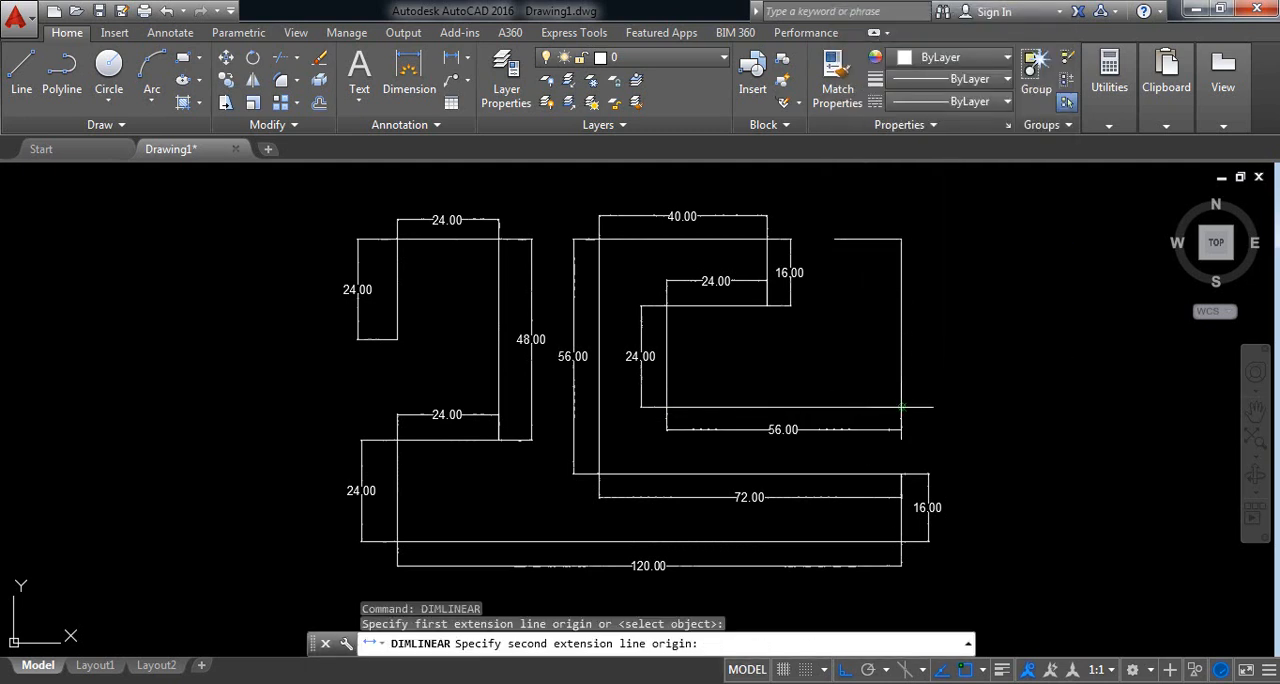
left_click(902, 239)
left_click(927, 322)
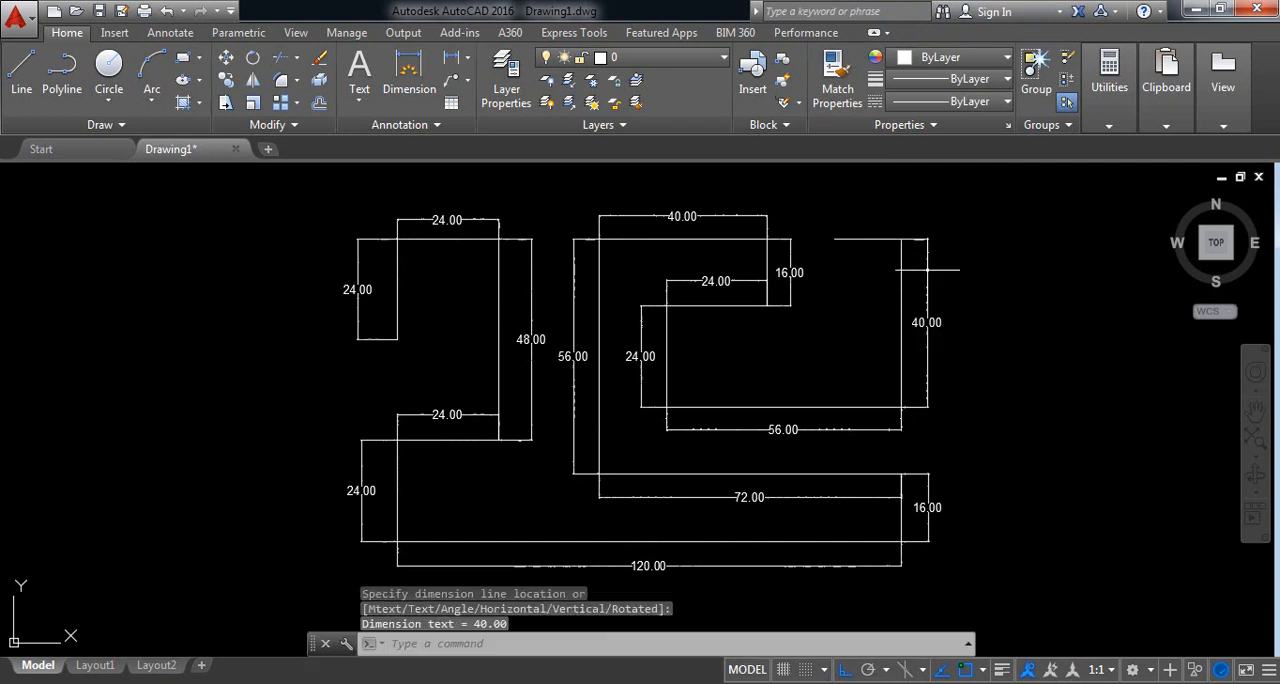
Step: Dimension the short open-ended top edge at the profile's upper-right corner, placing the linear dimension above it
right_click(865, 318)
left_click(888, 324)
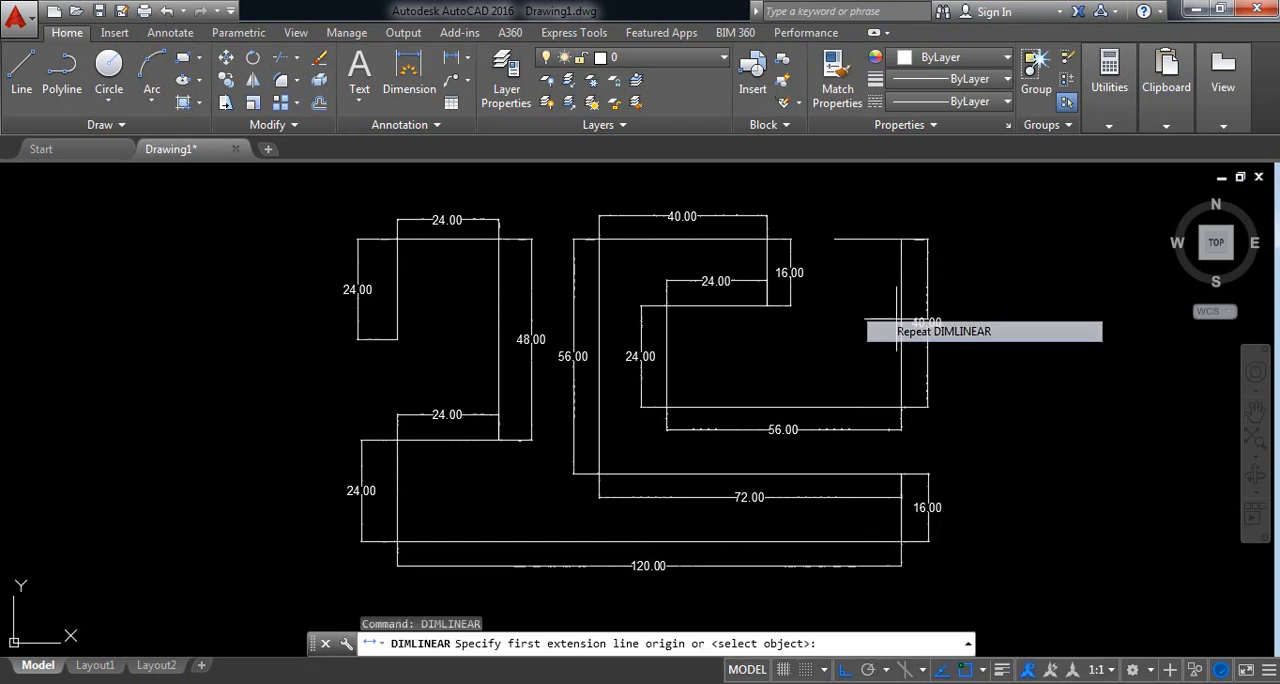
left_click(902, 239)
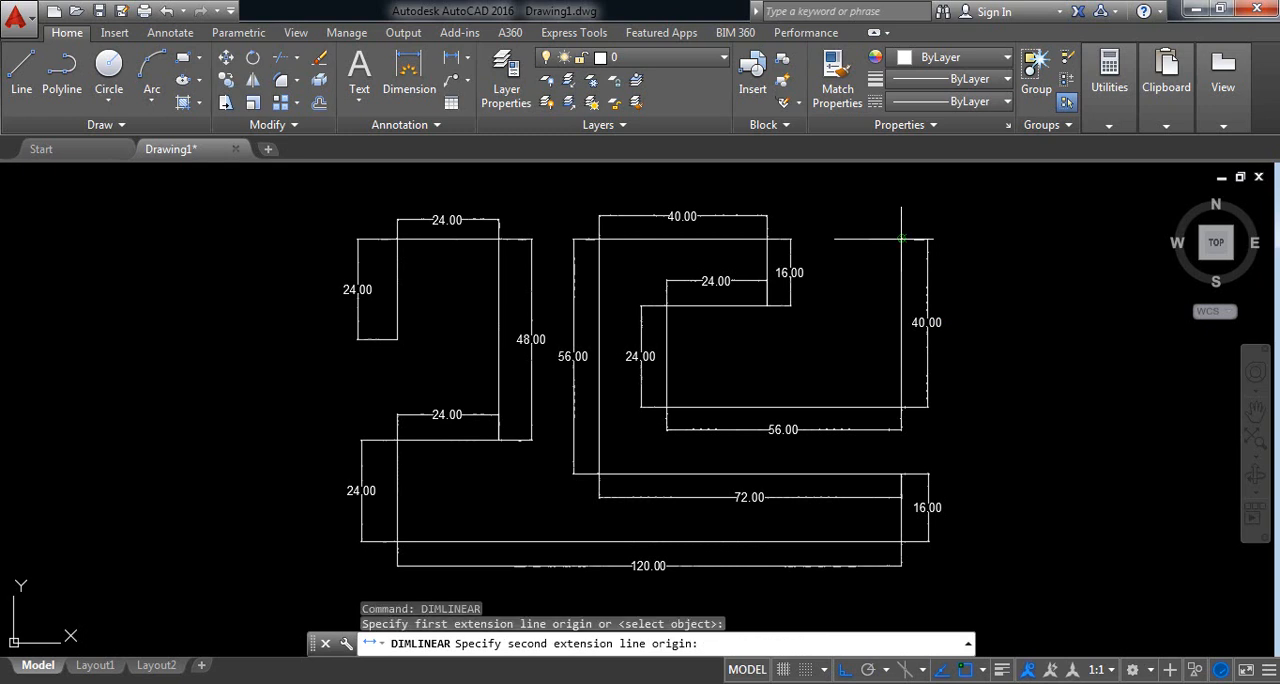
left_click(835, 238)
left_click(848, 217)
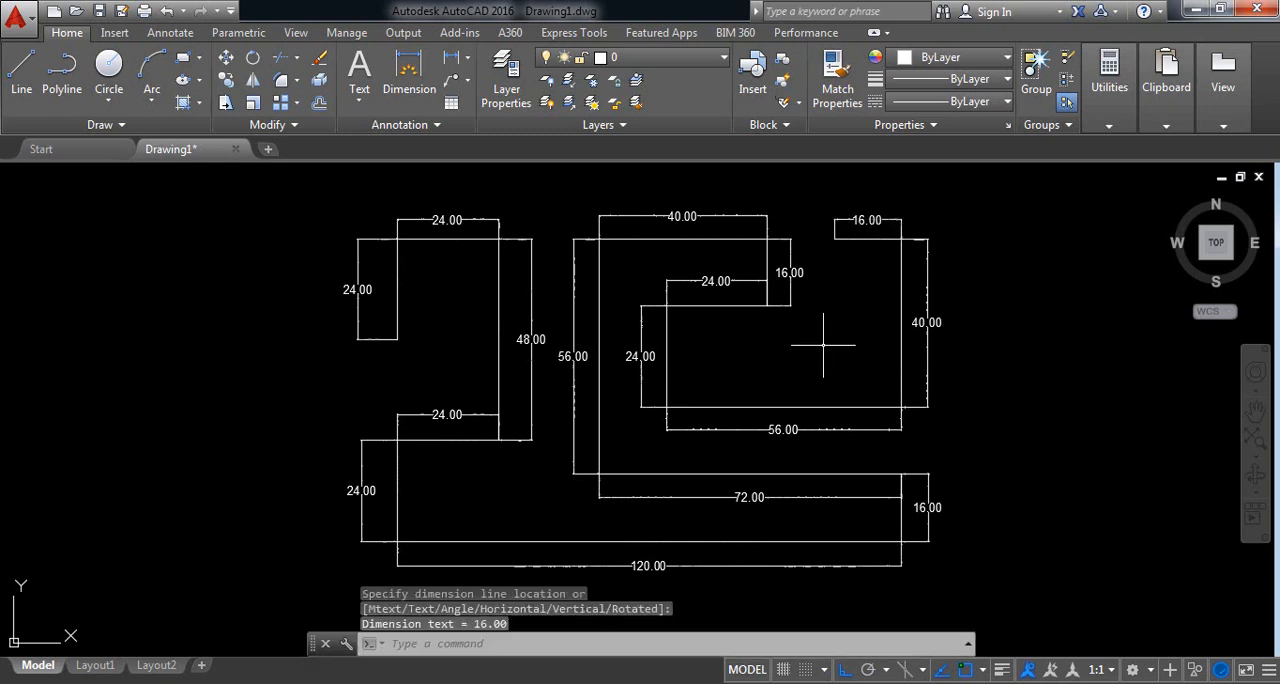
middle_click_drag(824, 346, 820, 347)
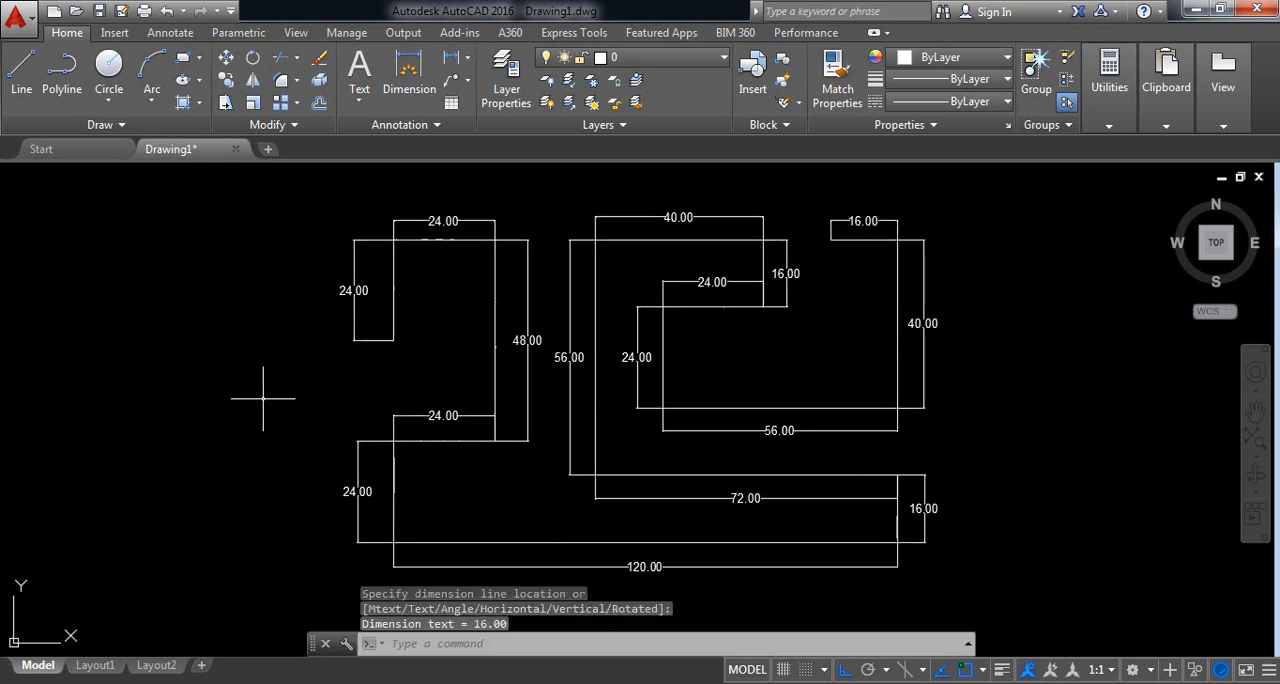